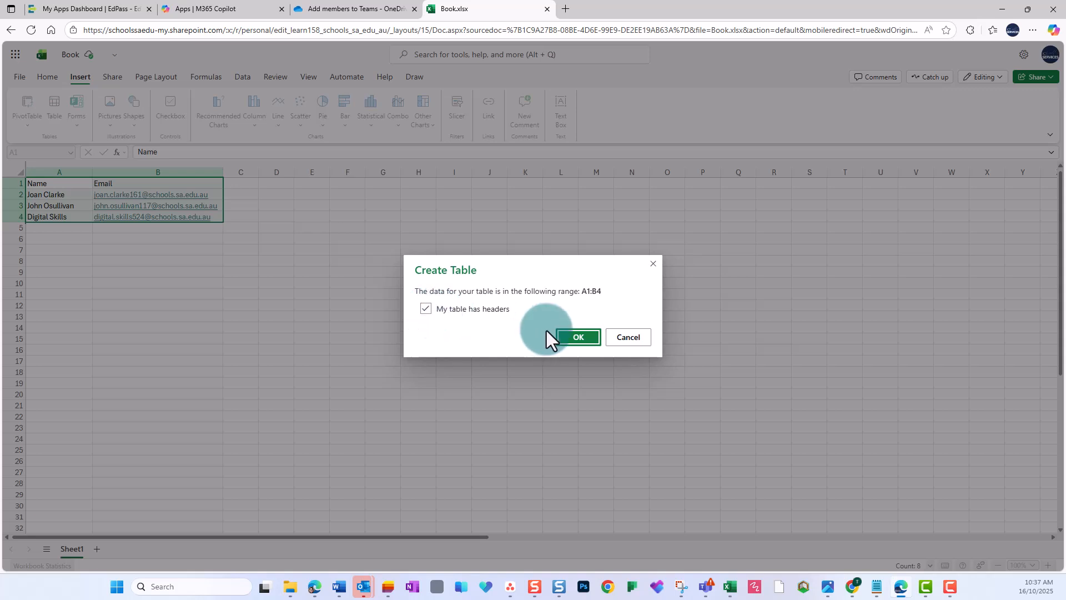
Step: Create a table with headers from the A1:B4 name and email data and name the table Members
{"action": "left_click", "coordinate": [564, 333]}
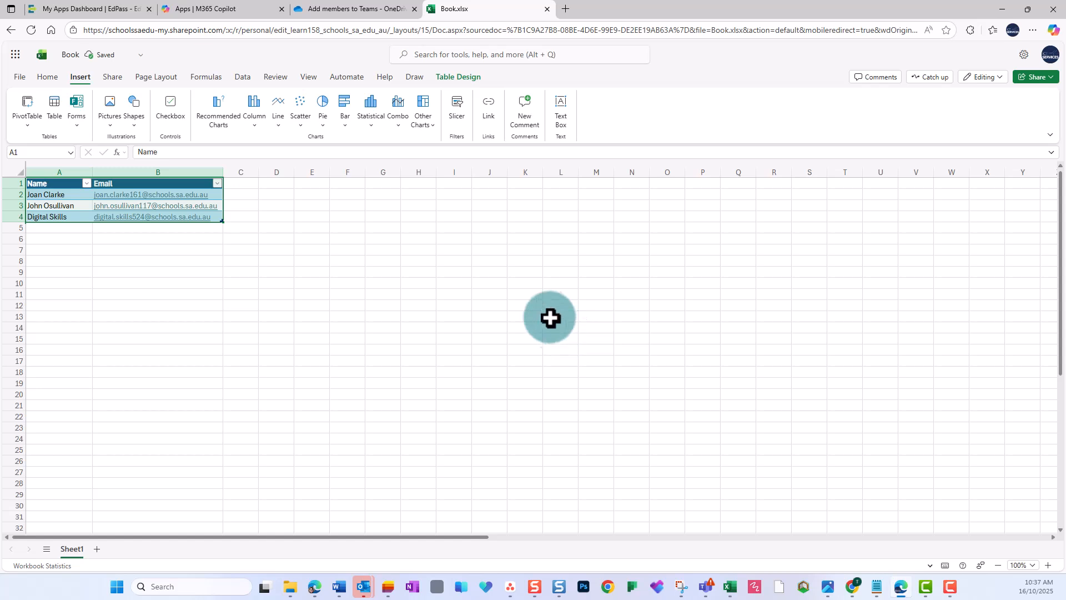
{"action": "left_click", "coordinate": [444, 81]}
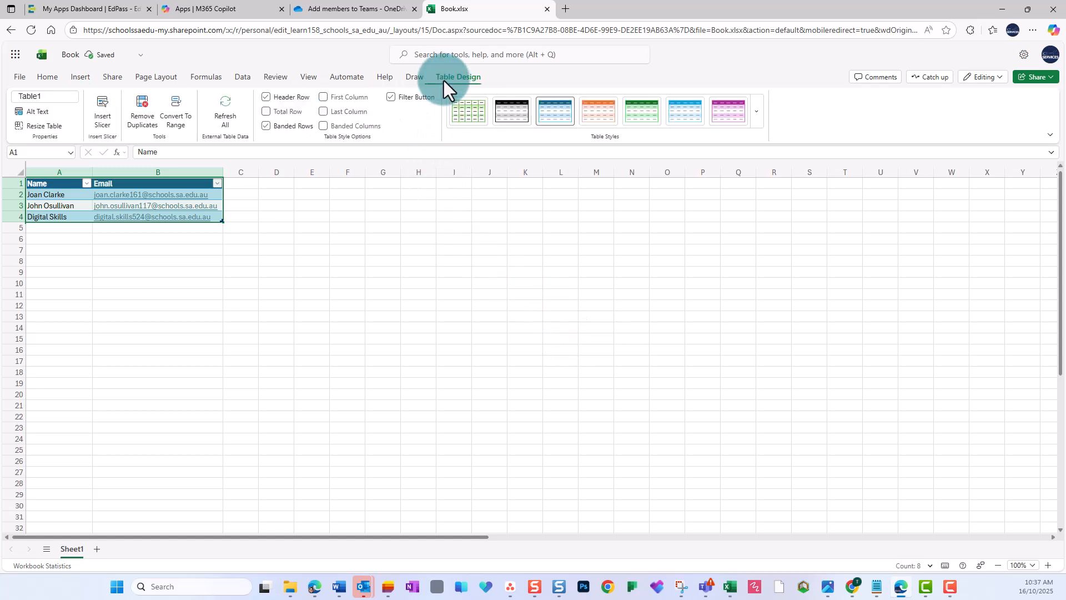
{"action": "left_click", "coordinate": [38, 97]}
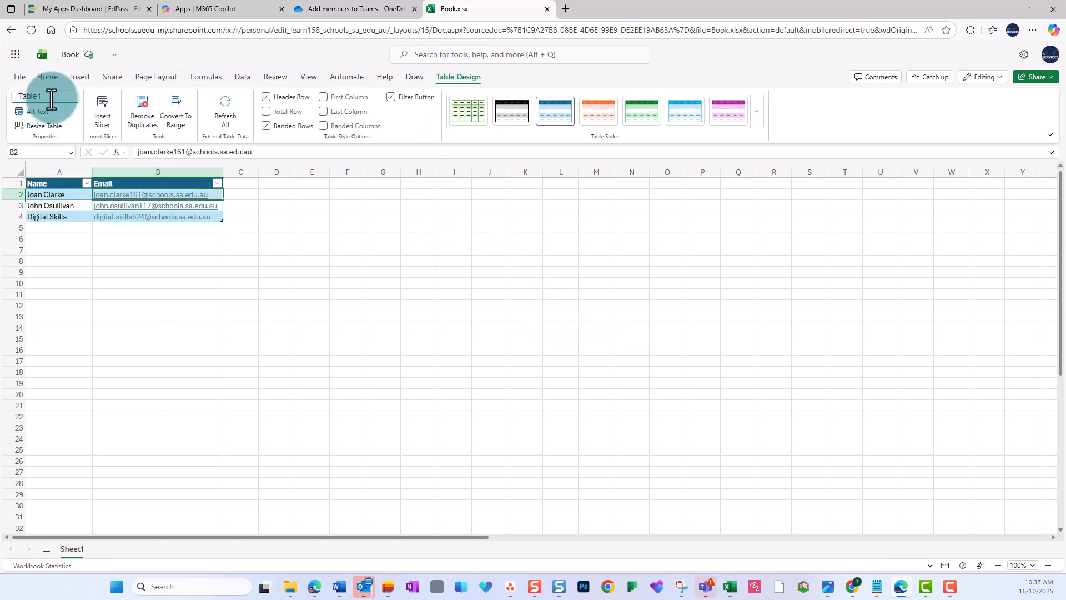
{"action": "key", "text": "BackSpace"}
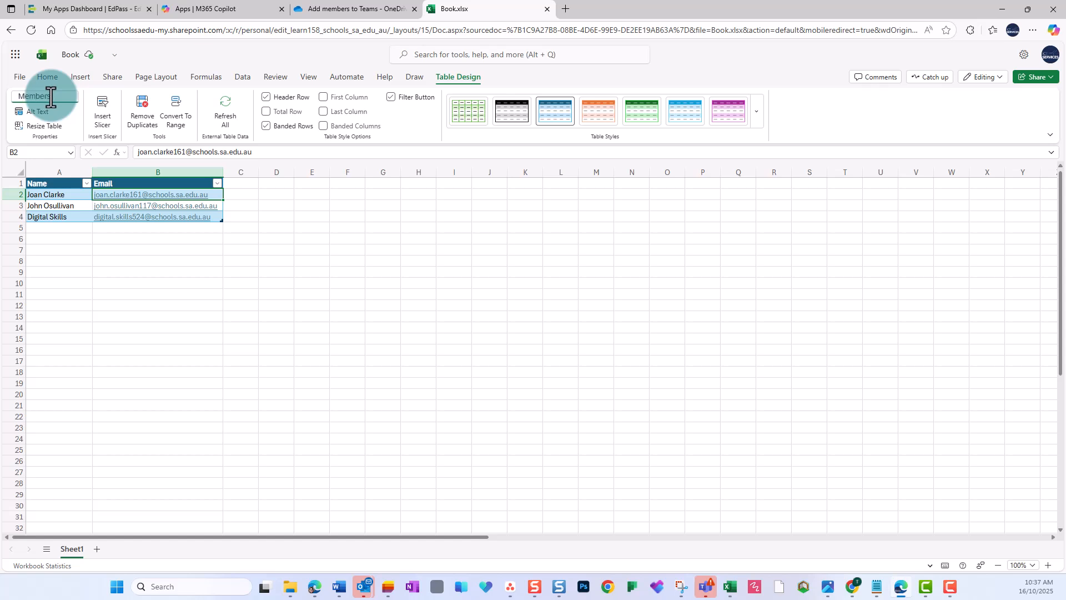
{"action": "key", "text": "Return"}
{"action": "left_click", "coordinate": [231, 281]}
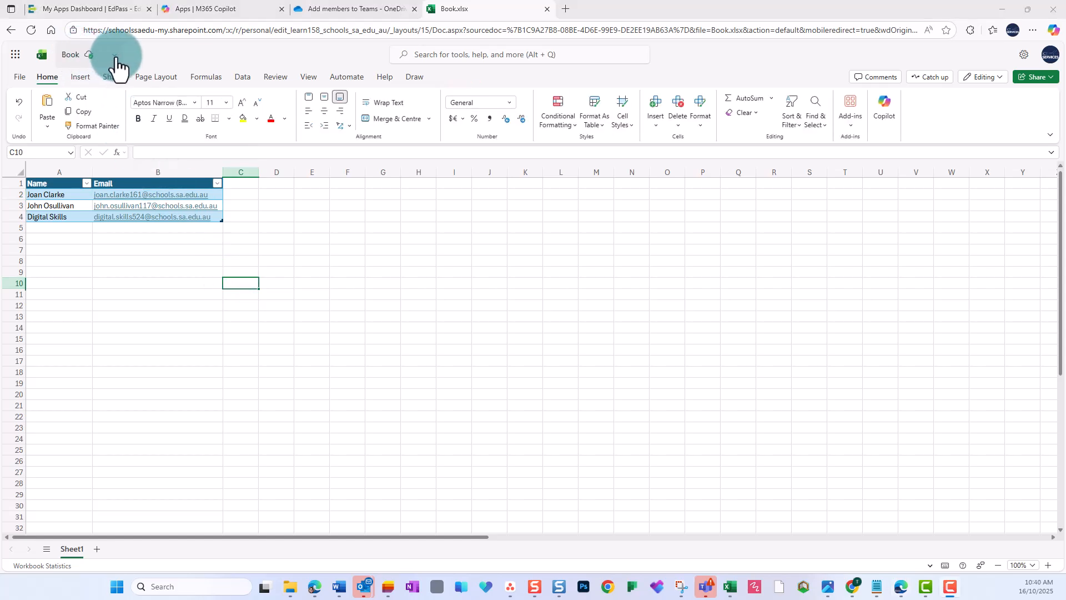
Step: Rename the workbook as Bulk add members - 7877 DS staff
{"action": "left_click", "coordinate": [116, 56]}
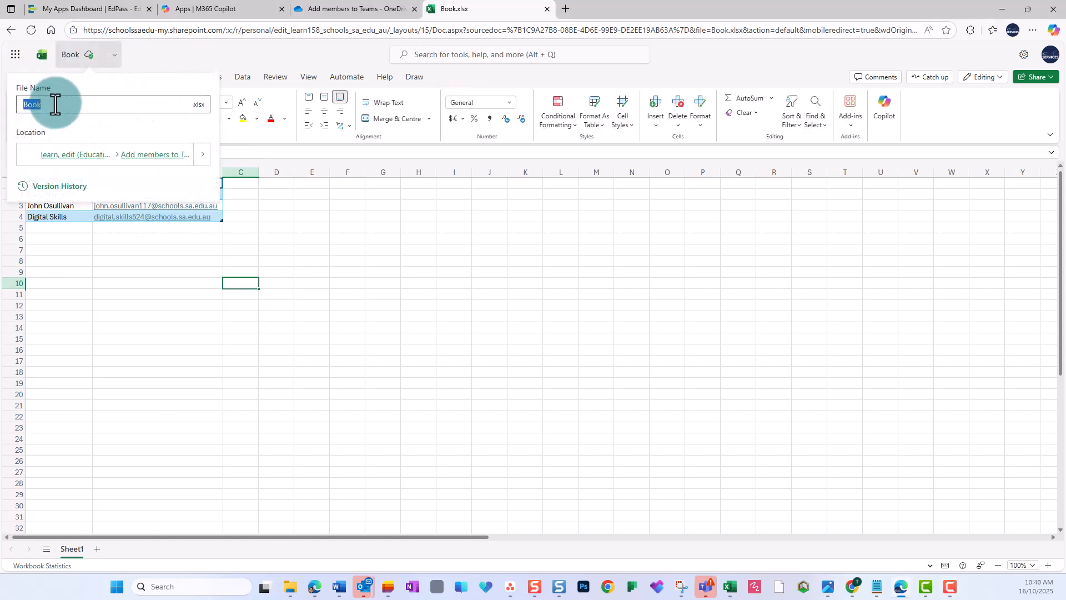
{"action": "type", "text": "Bulk add members - 7877 DS sa"}
{"action": "key", "text": "BackSpace"}
{"action": "type", "text": "taff"}
{"action": "key", "text": "Return"}
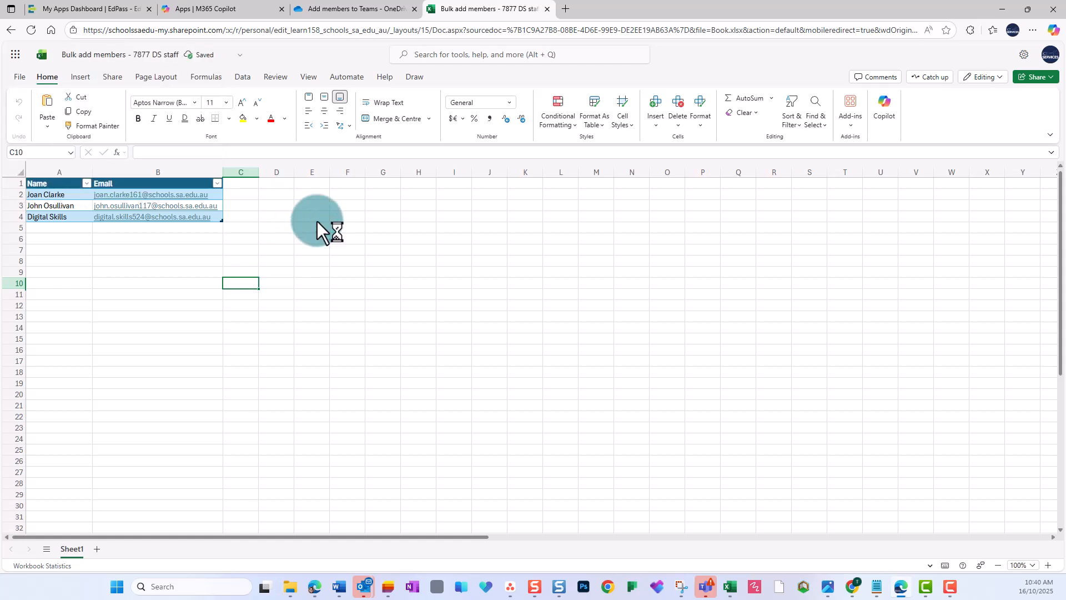
Step: Switch to the EdPass apps dashboard, open Microsoft 365 Power Automate, and start creating a new flow
{"action": "left_click", "coordinate": [130, 10]}
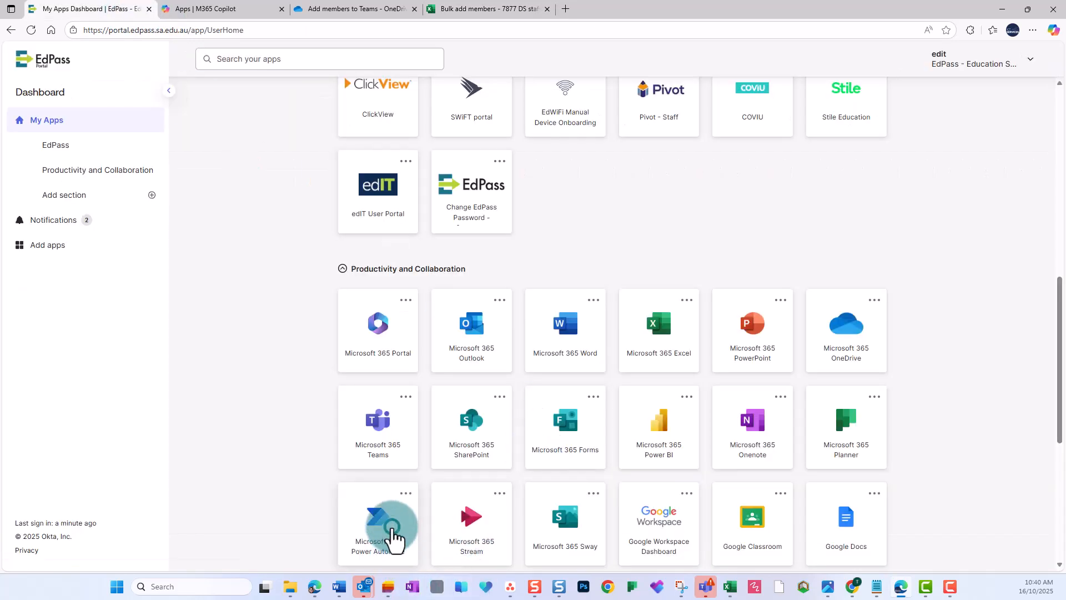
{"action": "left_click", "coordinate": [394, 530]}
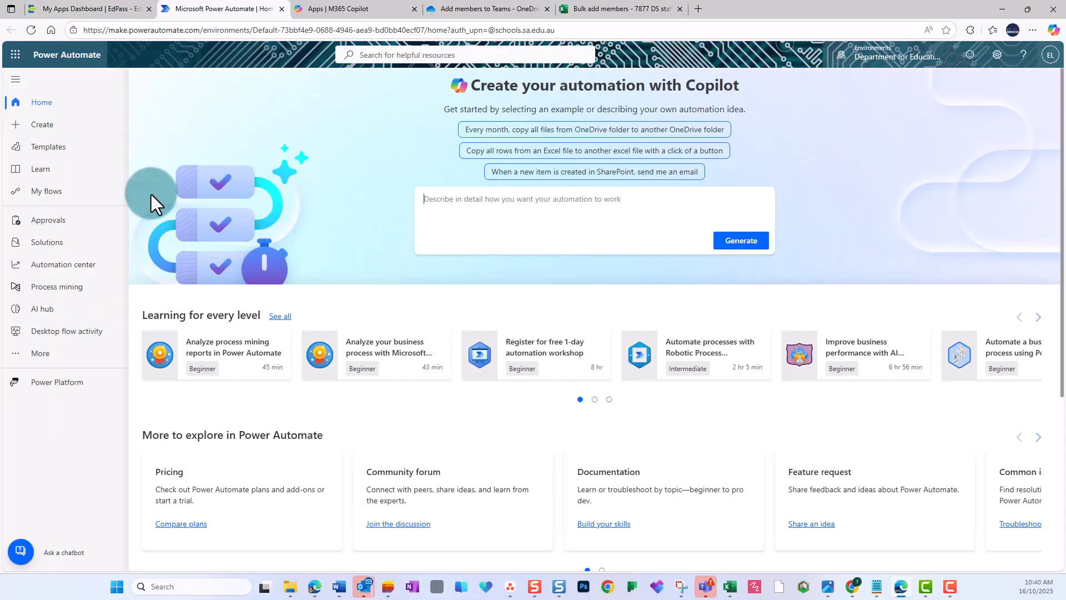
{"action": "left_click", "coordinate": [50, 128]}
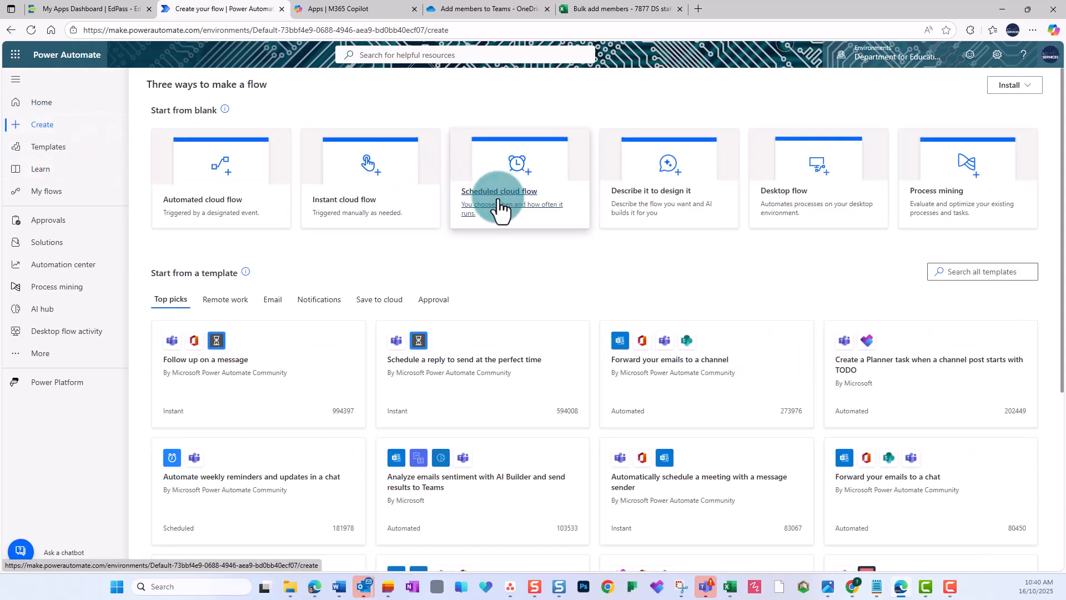
Step: Create a scheduled cloud flow named Bulk add memebers to 7877 DS staff
{"action": "left_click", "coordinate": [499, 205]}
{"action": "left_click", "coordinate": [574, 214]}
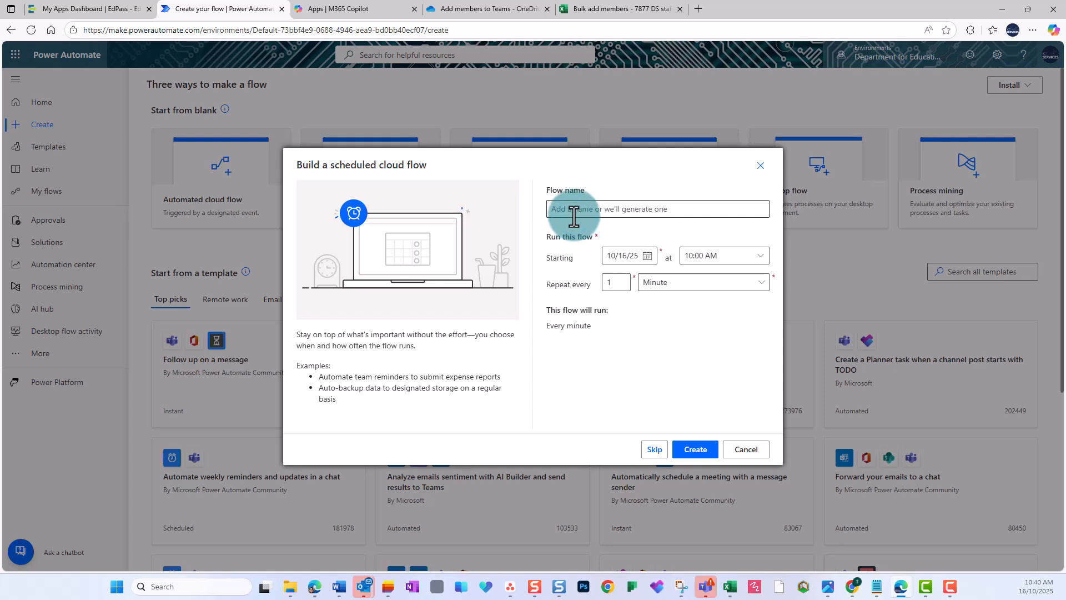
{"action": "left_click", "coordinate": [573, 216]}
{"action": "type", "text": "Bulk"}
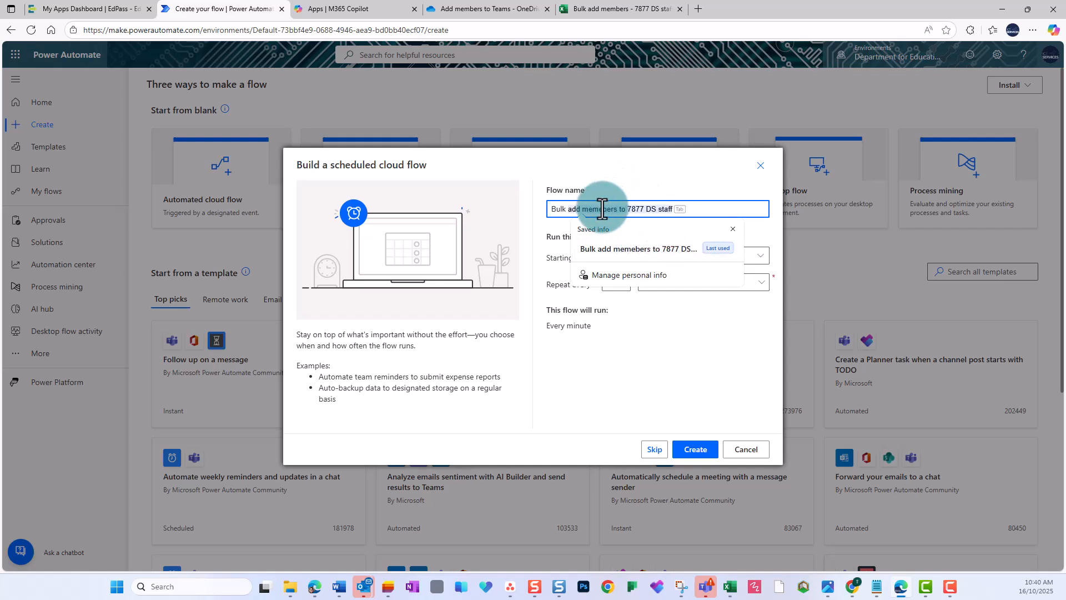
{"action": "key", "text": "Tab"}
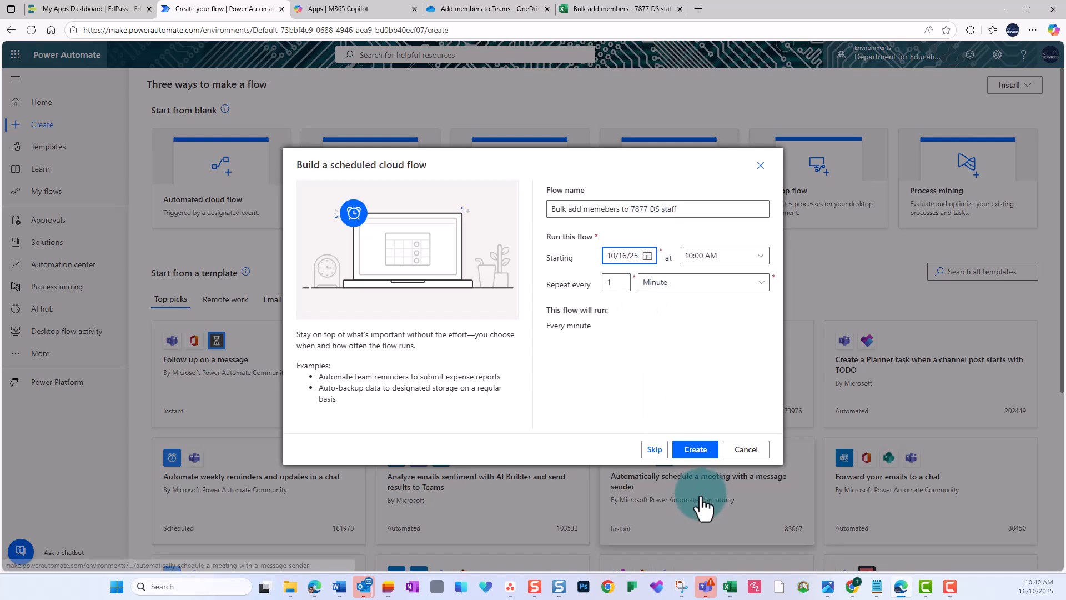
{"action": "left_click", "coordinate": [694, 448]}
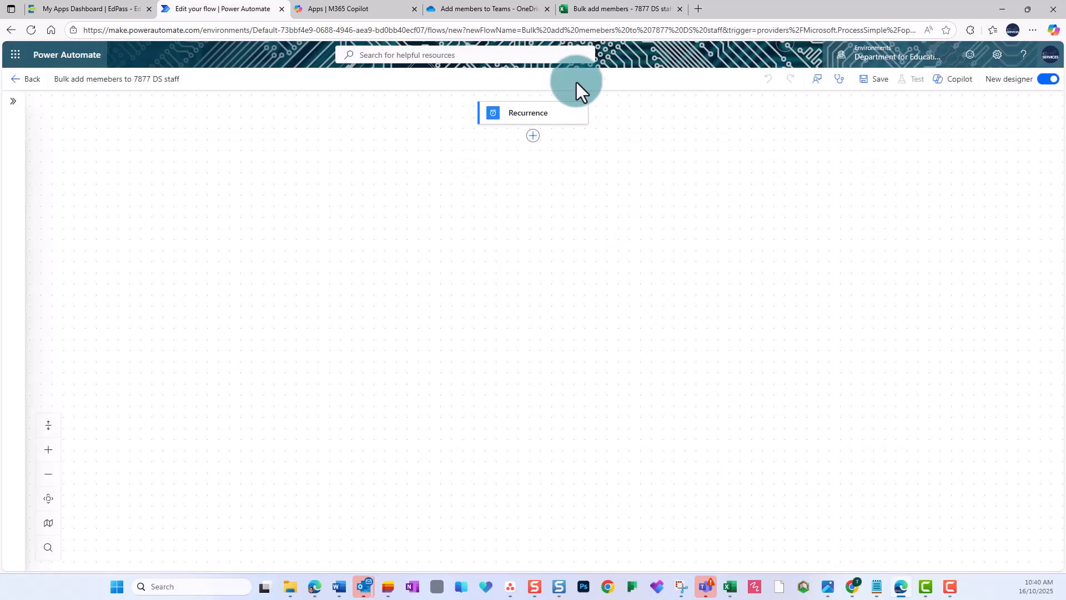
Step: Set the time zone of the Recurrence trigger
{"action": "left_click", "coordinate": [556, 119]}
{"action": "left_click", "coordinate": [327, 245]}
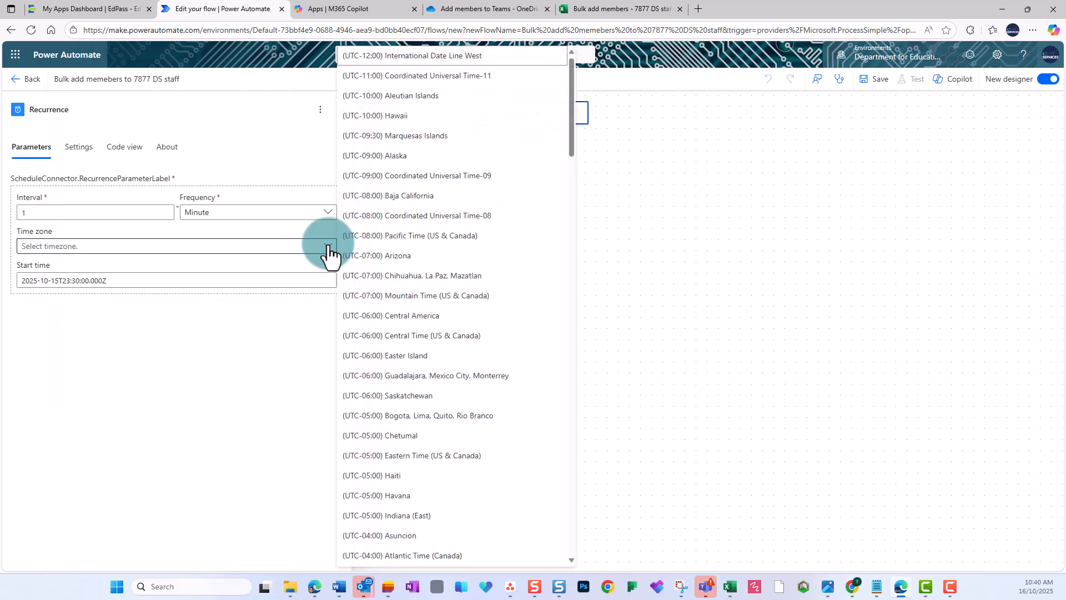
{"action": "scroll", "coordinate": [393, 361], "scroll_direction": "down", "scroll_amount": 20}
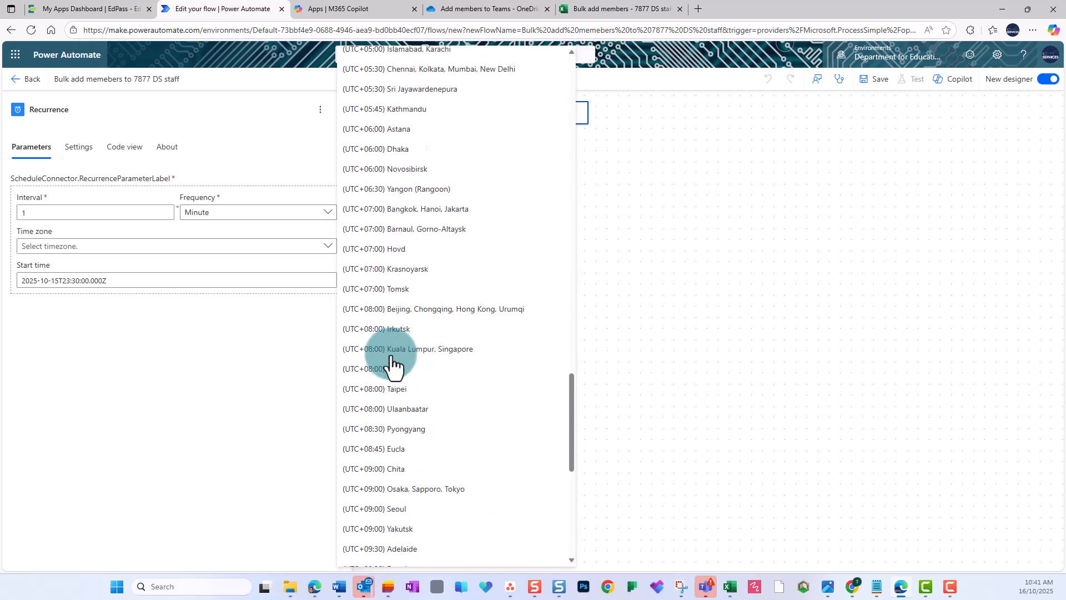
{"action": "scroll", "coordinate": [393, 361], "scroll_direction": "down", "scroll_amount": 4}
{"action": "left_click", "coordinate": [409, 333]}
{"action": "left_click", "coordinate": [526, 145]}
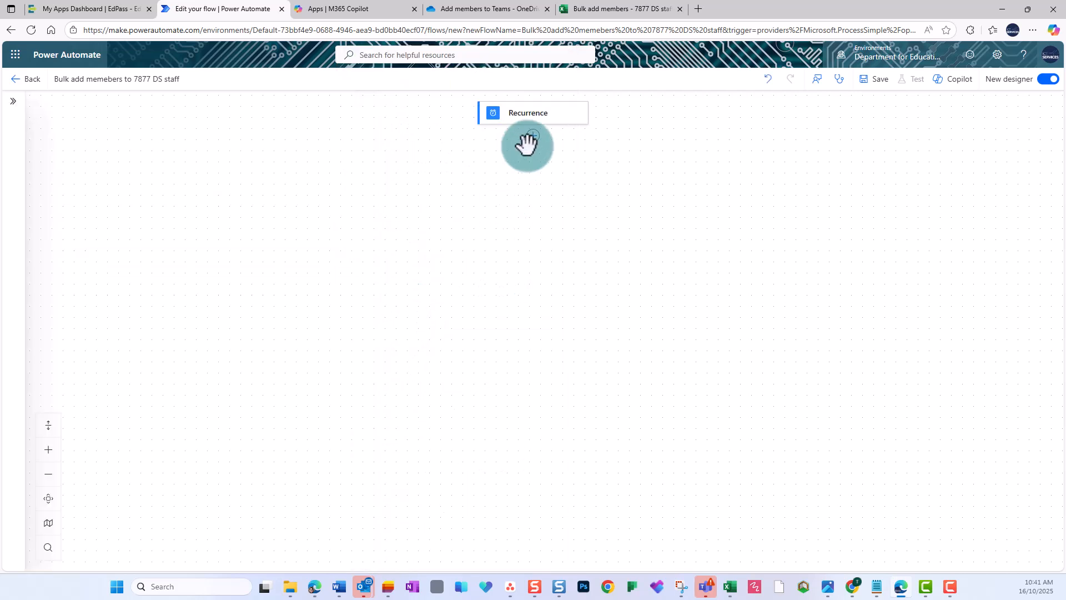
Step: Add the Excel Online (Business) action List rows present in a table below the Recurrence trigger
{"action": "left_click", "coordinate": [533, 137]}
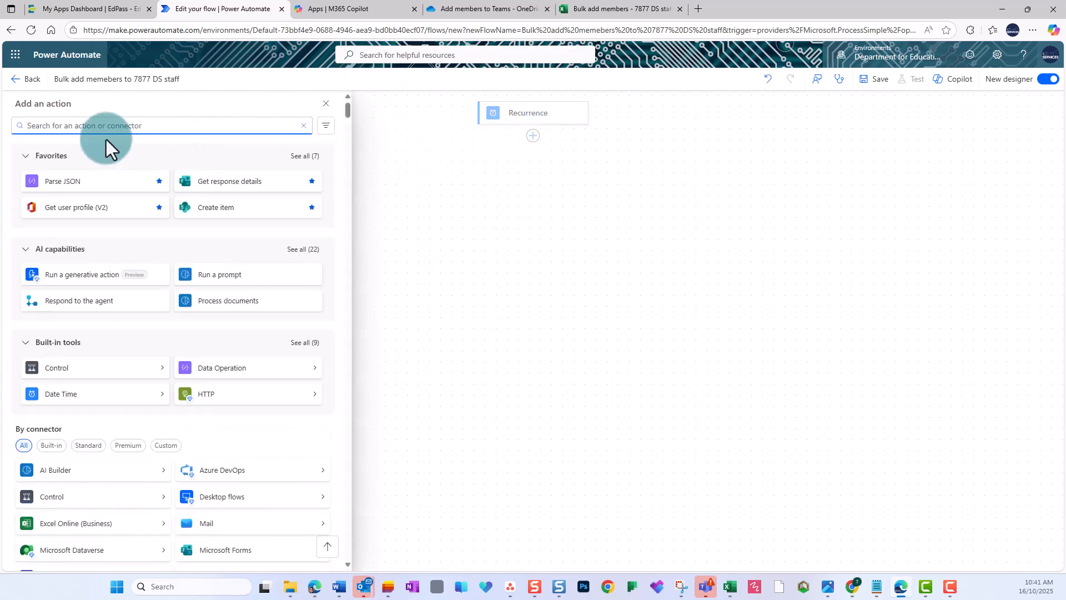
{"action": "type", "text": "Excel"}
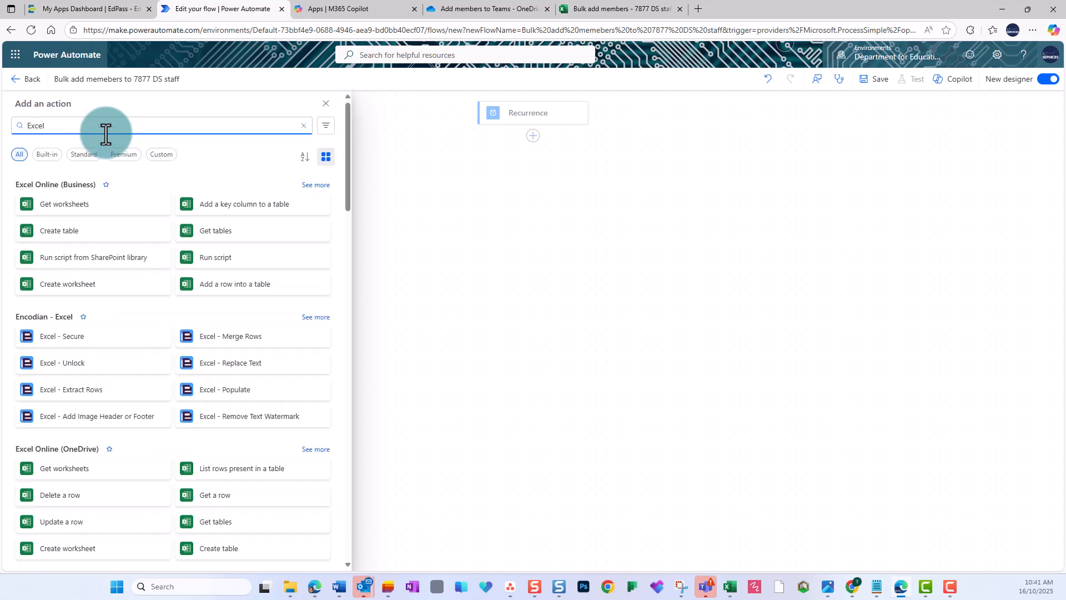
{"action": "left_click", "coordinate": [310, 185]}
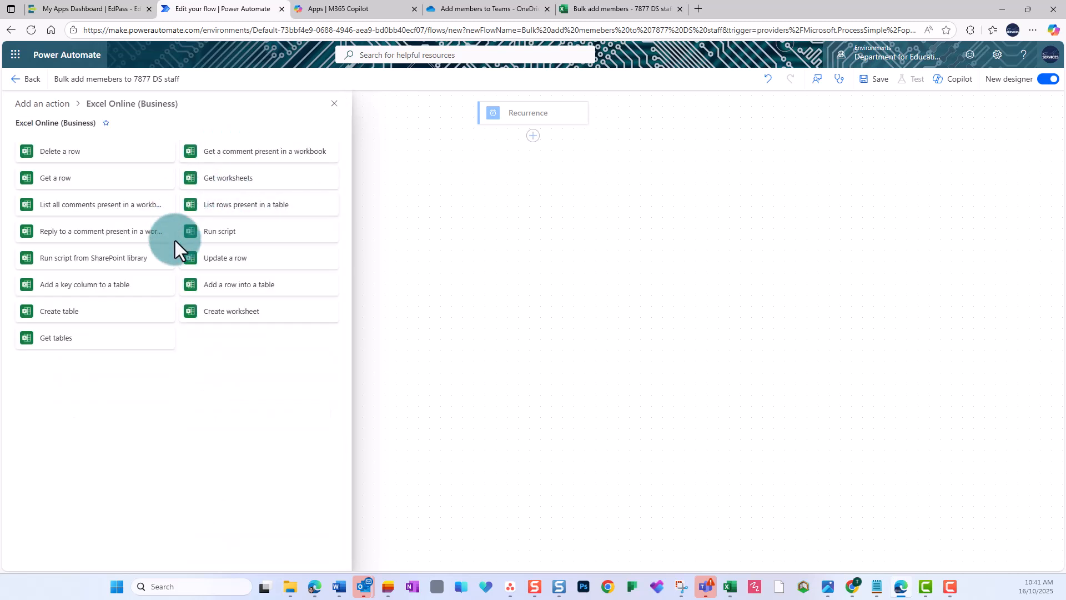
{"action": "left_click", "coordinate": [258, 214]}
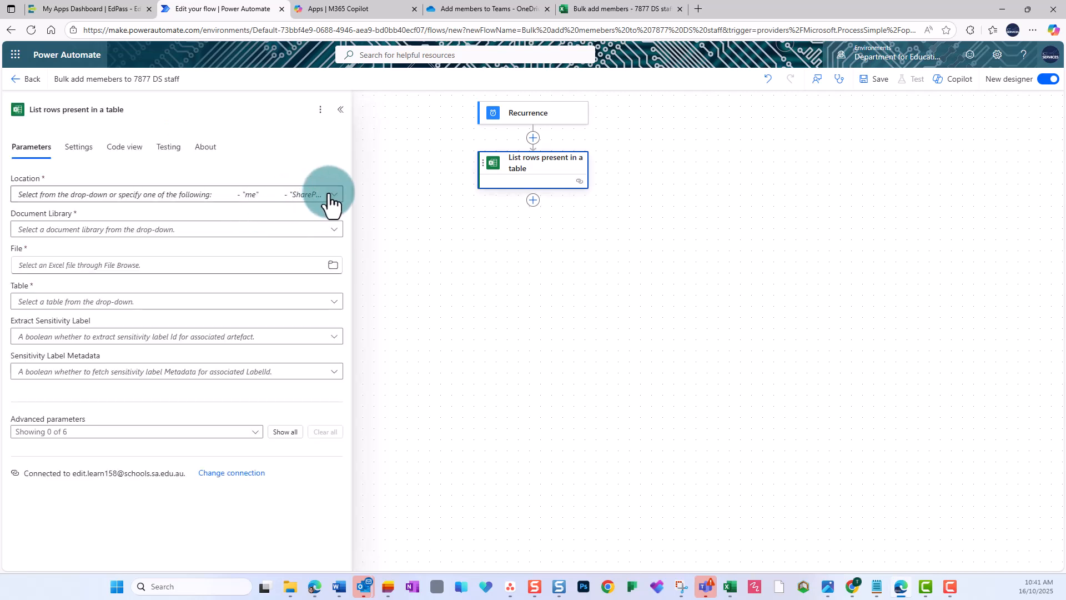
Step: Set the list rows action's location to OneDrive for Business and its document library to OneDrive
{"action": "left_click", "coordinate": [331, 197]}
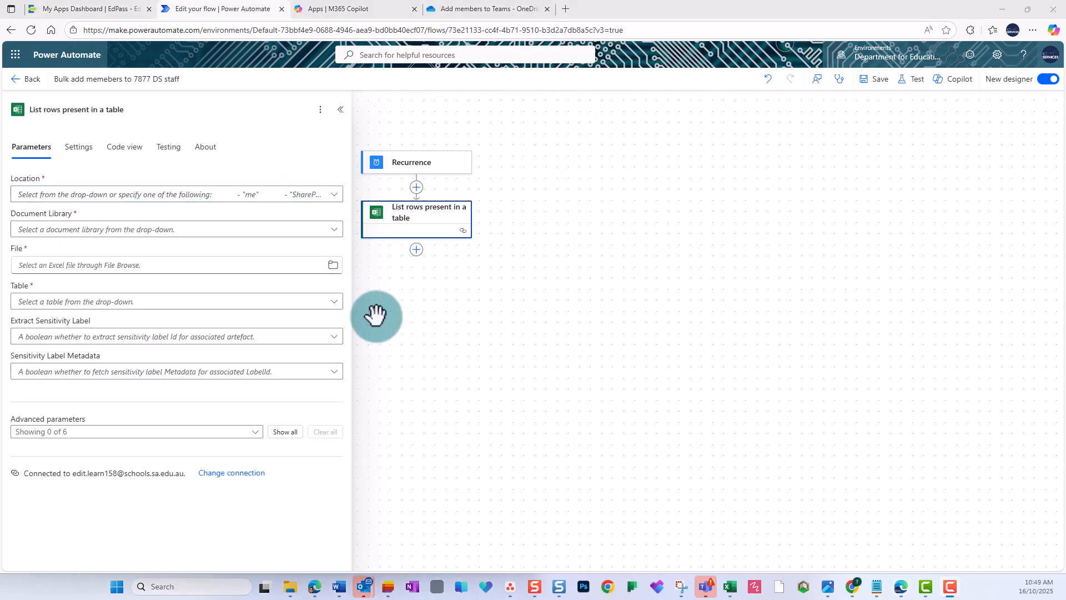
{"action": "left_click", "coordinate": [334, 193]}
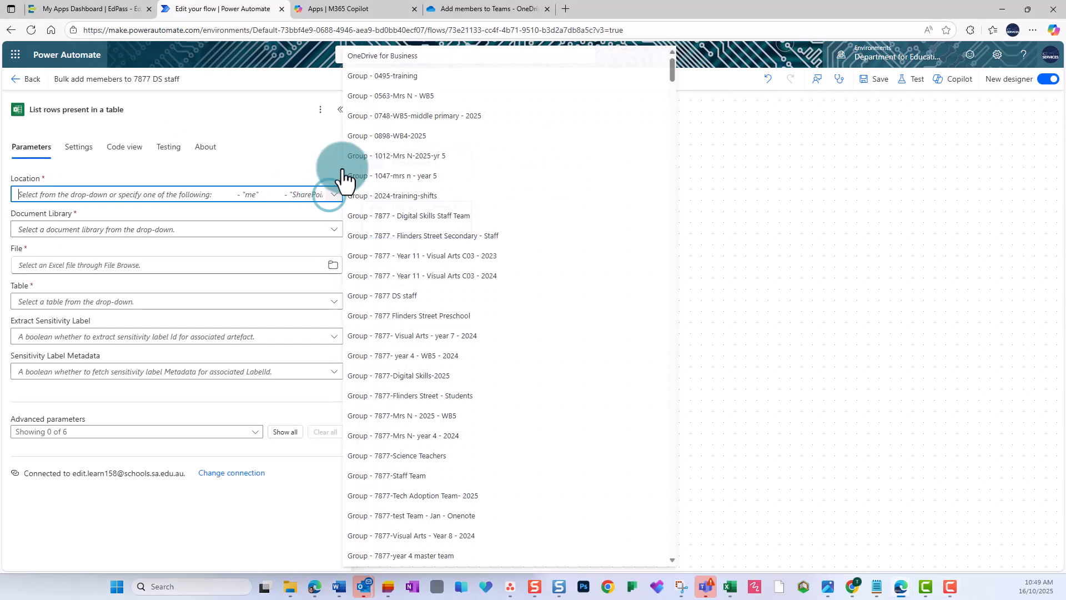
{"action": "left_click", "coordinate": [397, 66]}
{"action": "left_click", "coordinate": [334, 229]}
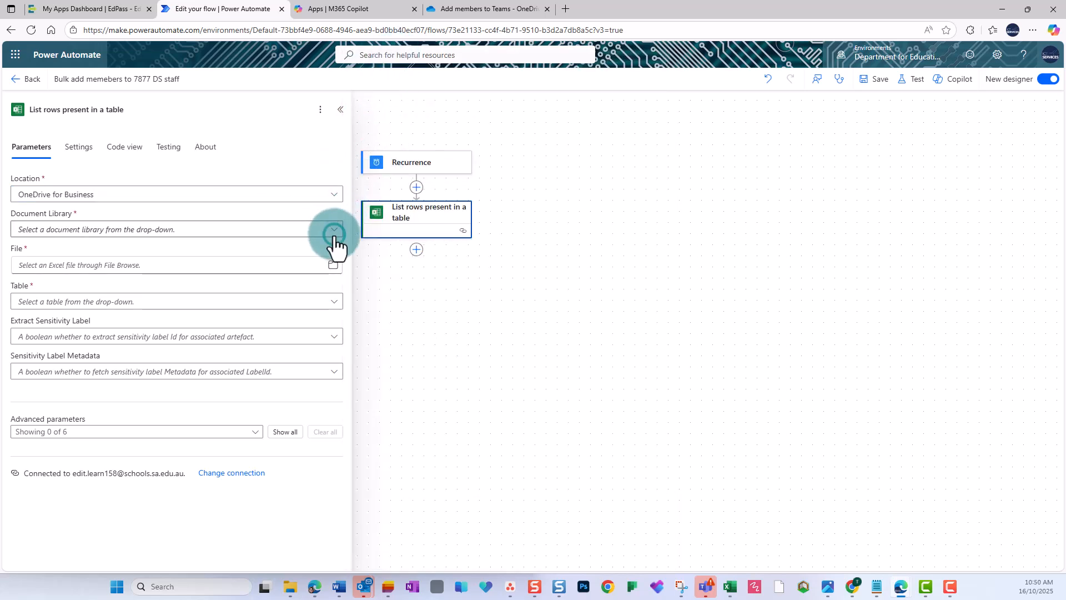
{"action": "left_click", "coordinate": [335, 247]}
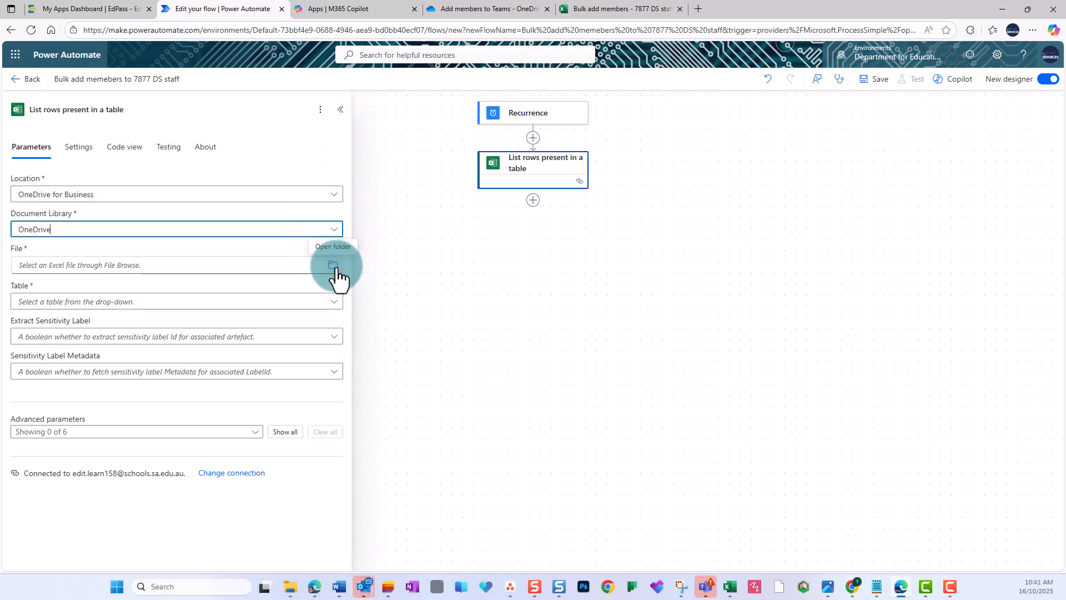
Step: Select the file Add members to Teams/Bulk add members - 7877 DS staff.xlsx and the Members table
{"action": "left_click", "coordinate": [333, 265]}
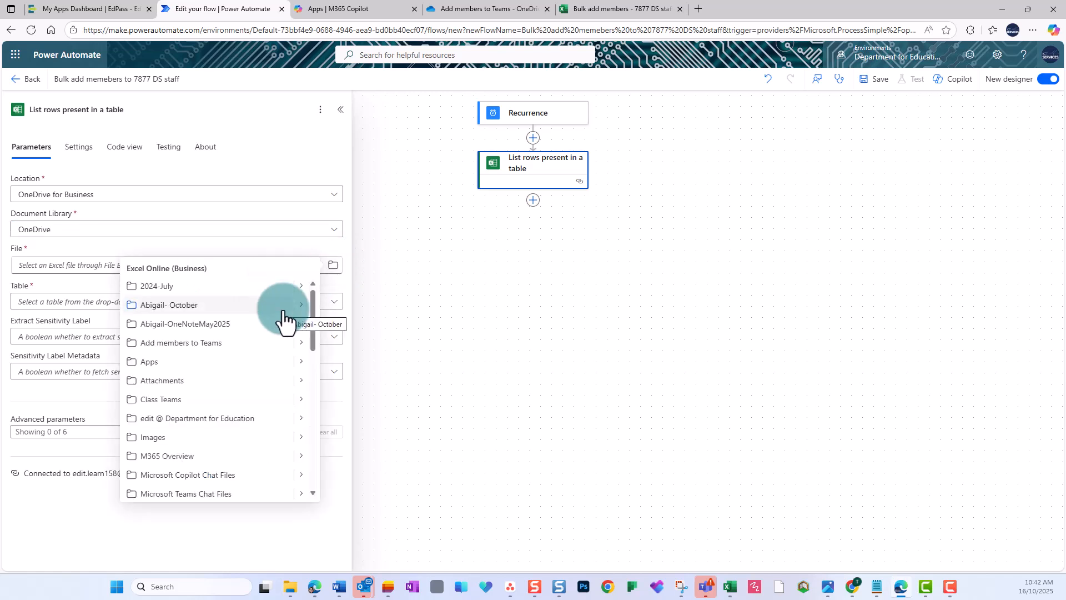
{"action": "left_click", "coordinate": [299, 345]}
{"action": "left_click", "coordinate": [247, 311]}
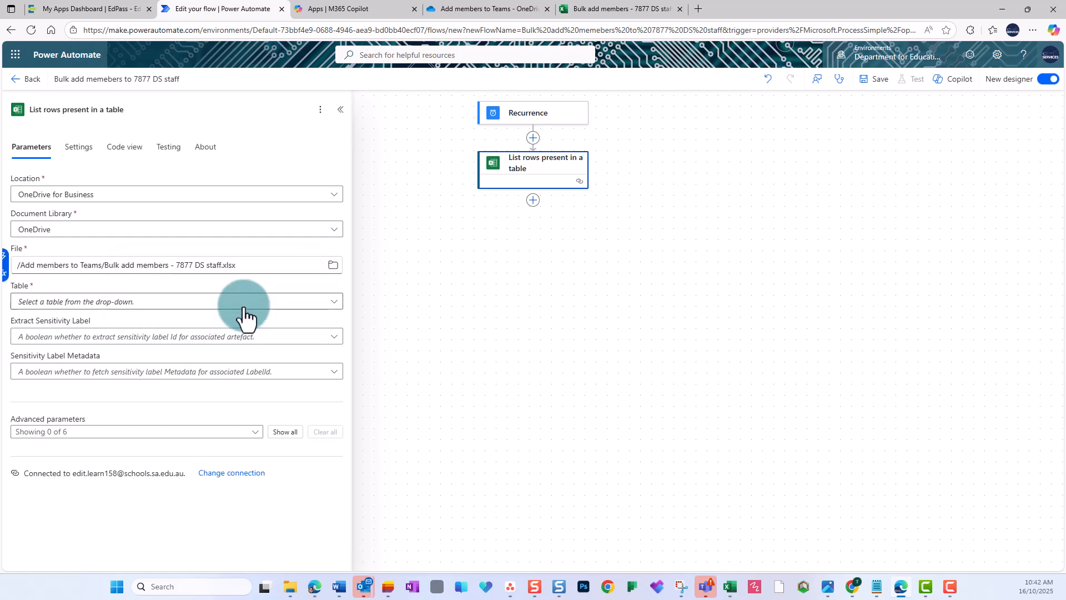
{"action": "left_click", "coordinate": [244, 305]}
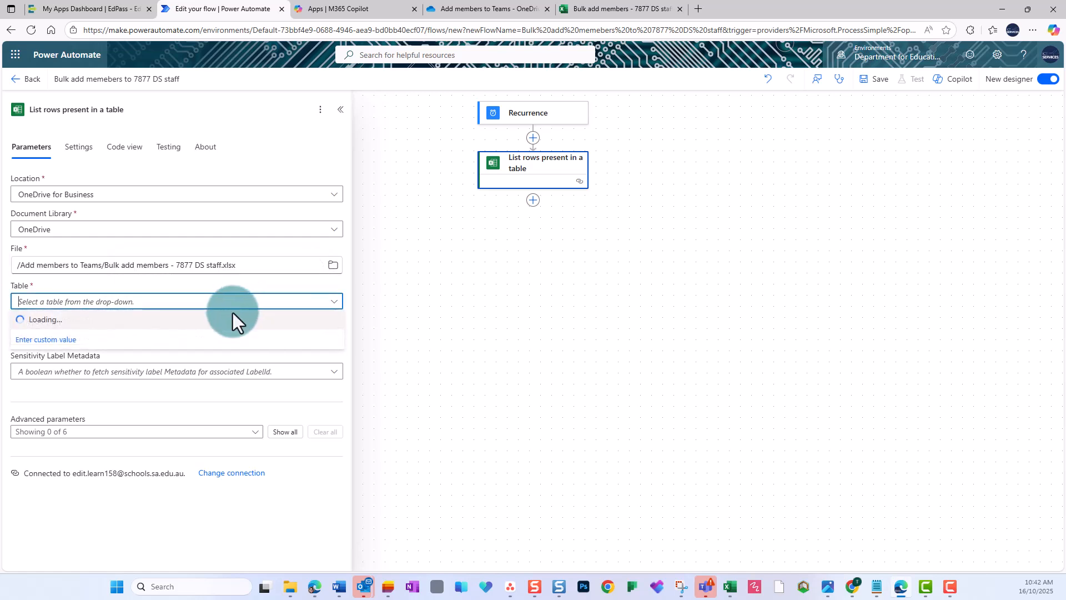
{"action": "left_click", "coordinate": [232, 327]}
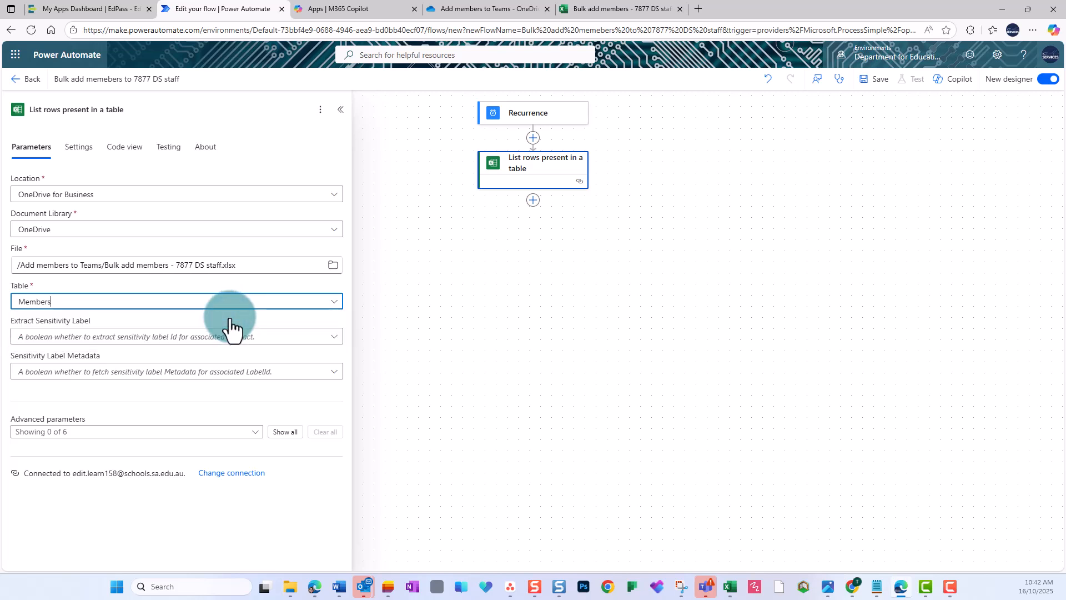
{"action": "left_click", "coordinate": [452, 294]}
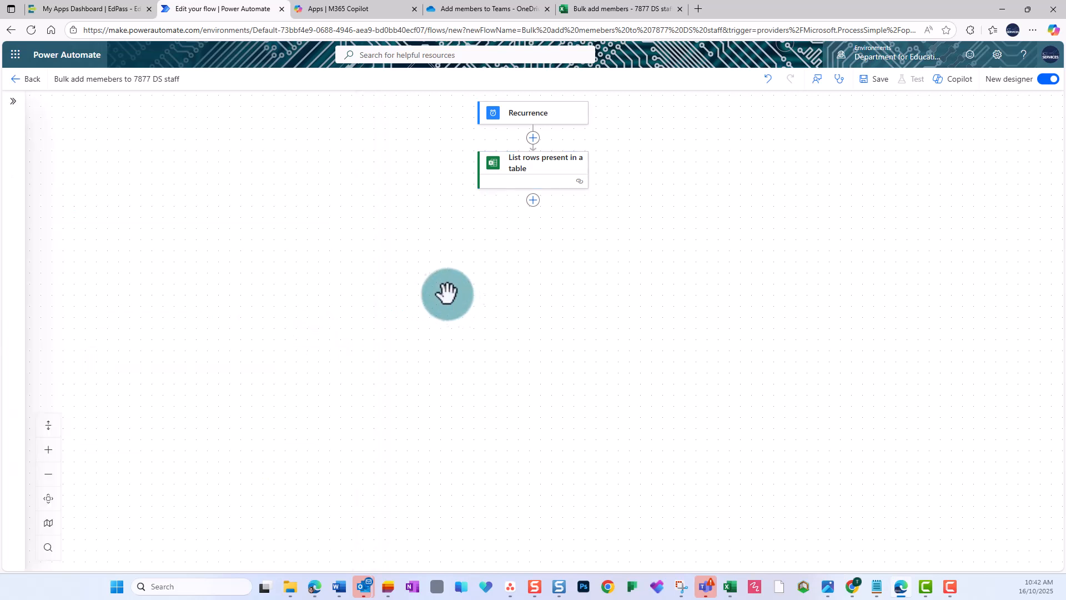
Step: Add an Excel Online (Business) Get a row action below the list rows action
{"action": "left_click", "coordinate": [533, 201]}
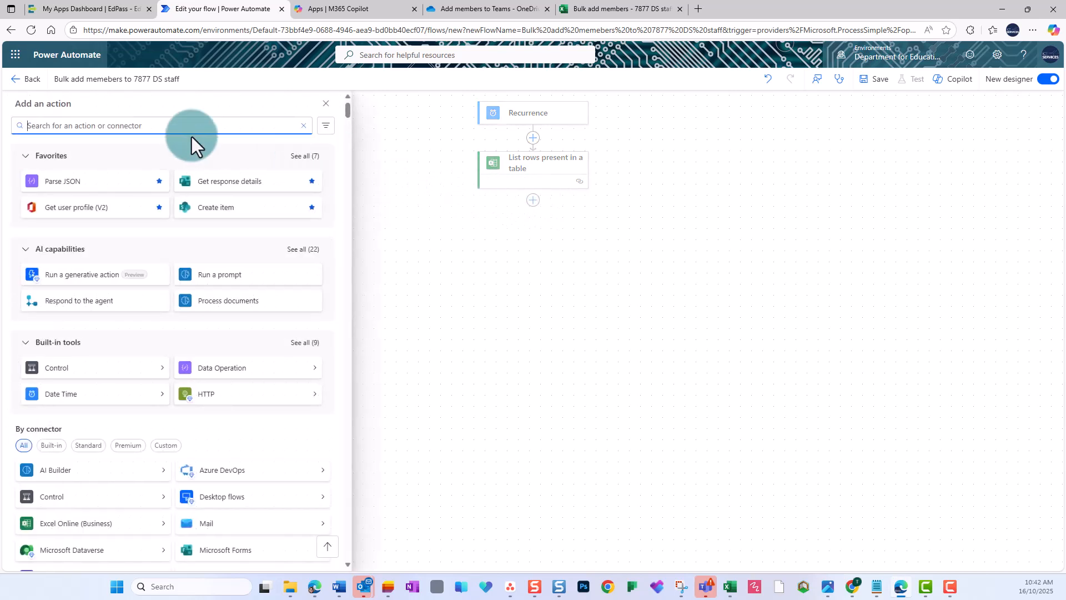
{"action": "type", "text": "ex"}
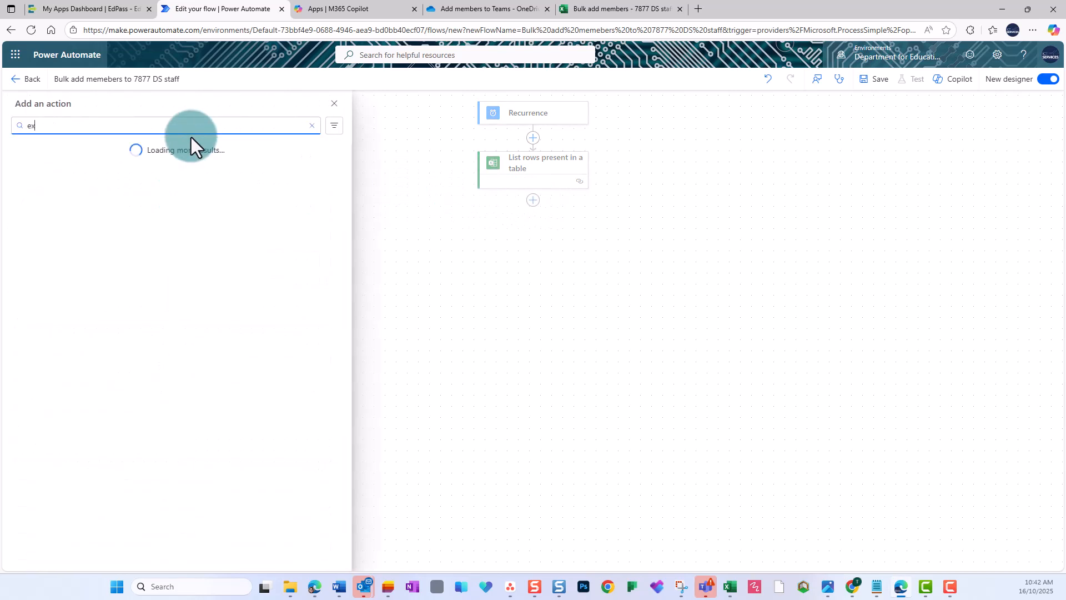
{"action": "type", "text": "cel"}
{"action": "left_click", "coordinate": [308, 187]}
{"action": "left_click", "coordinate": [86, 180]}
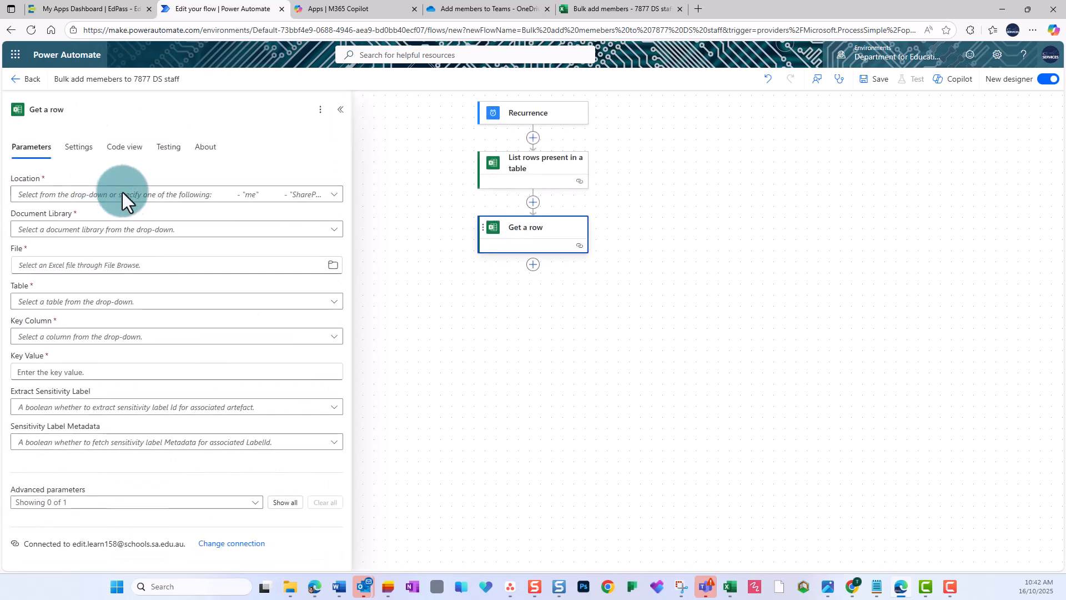
Step: Set the Get a row action's location to OneDrive for Business and its document library to OneDrive
{"action": "left_click", "coordinate": [329, 203]}
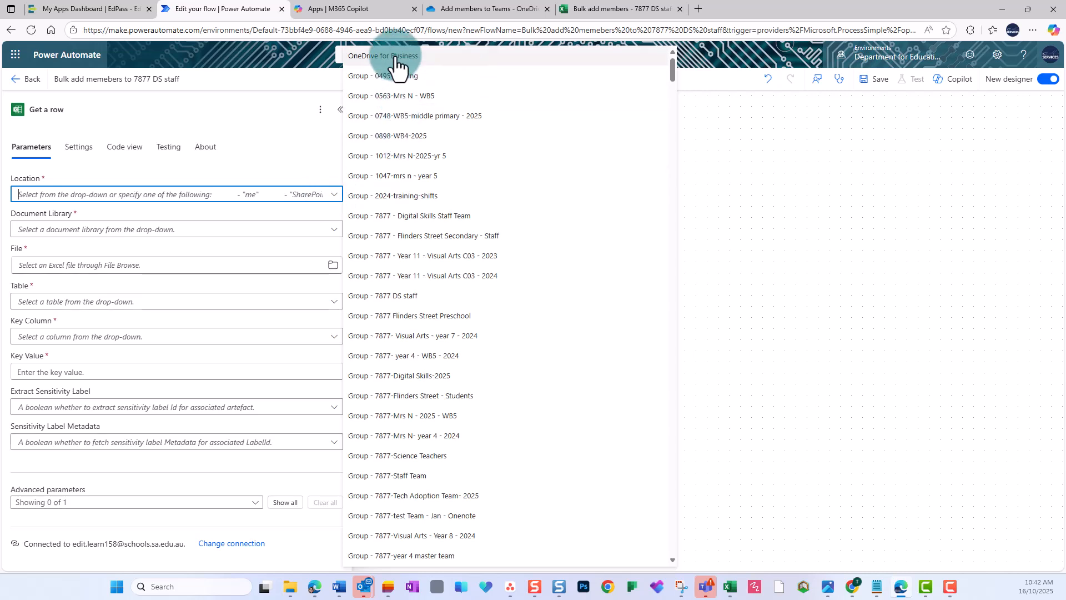
{"action": "left_click", "coordinate": [394, 62]}
{"action": "left_click", "coordinate": [333, 229]}
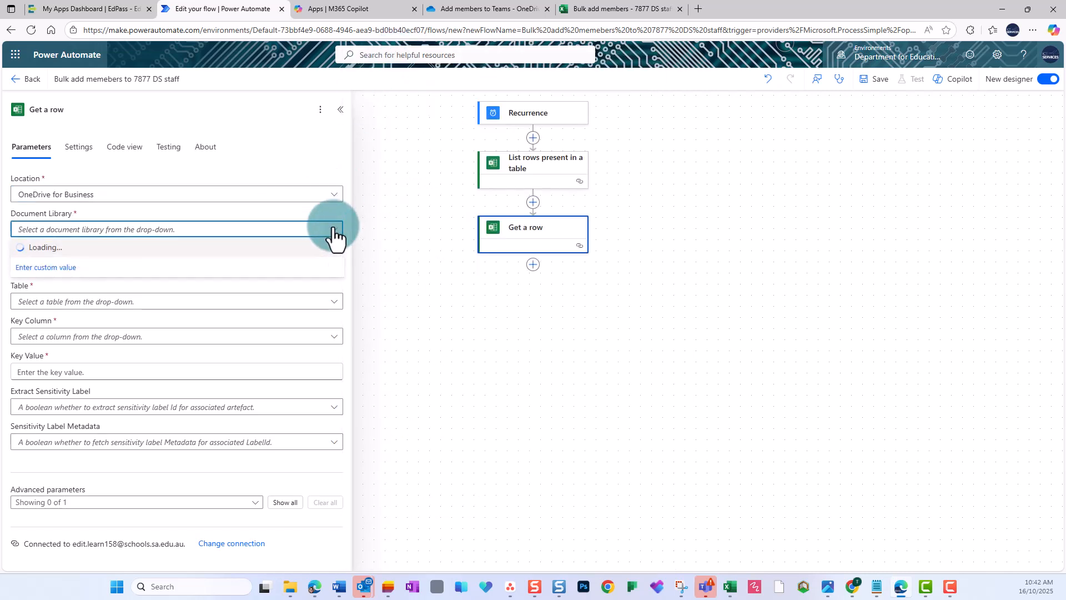
{"action": "left_click", "coordinate": [329, 250]}
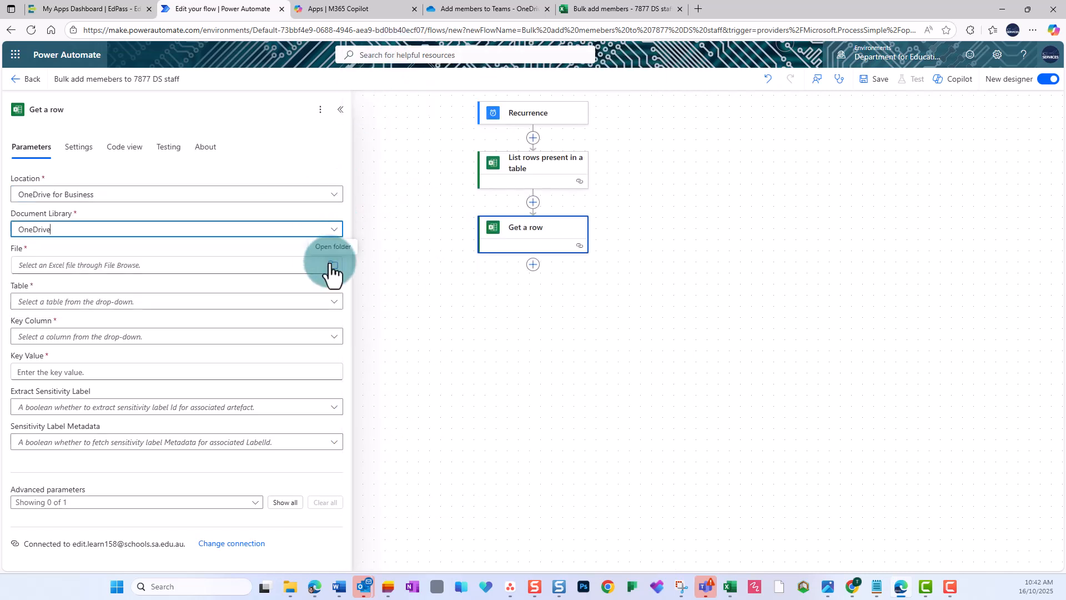
Step: Select the file Add members to Teams/Bulk add members - 7877 DS staff.xlsx and the Members table for the Get a row action
{"action": "left_click", "coordinate": [333, 266]}
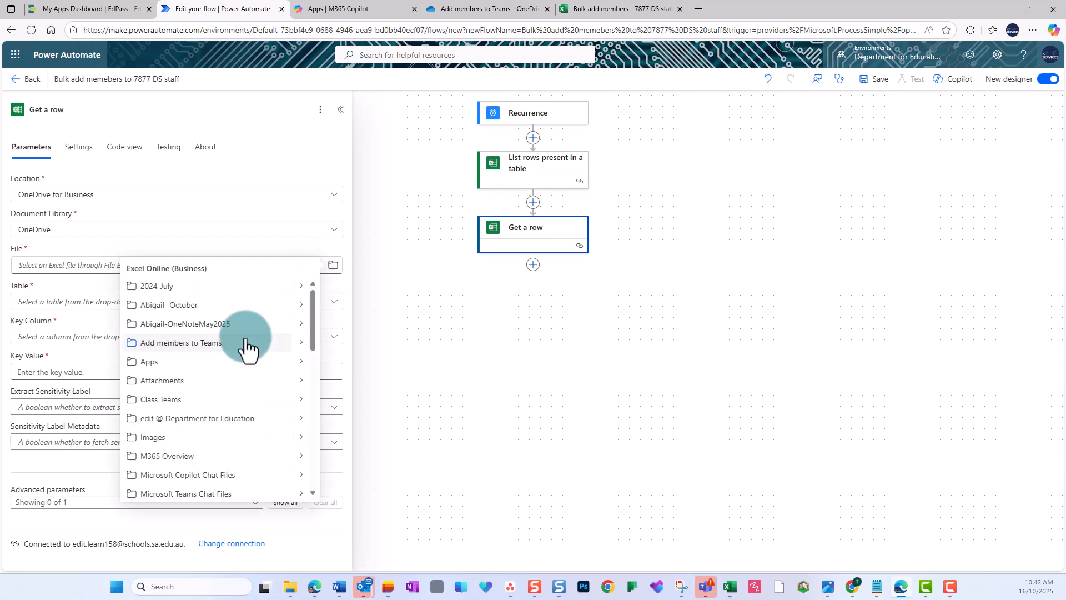
{"action": "left_click", "coordinate": [294, 342]}
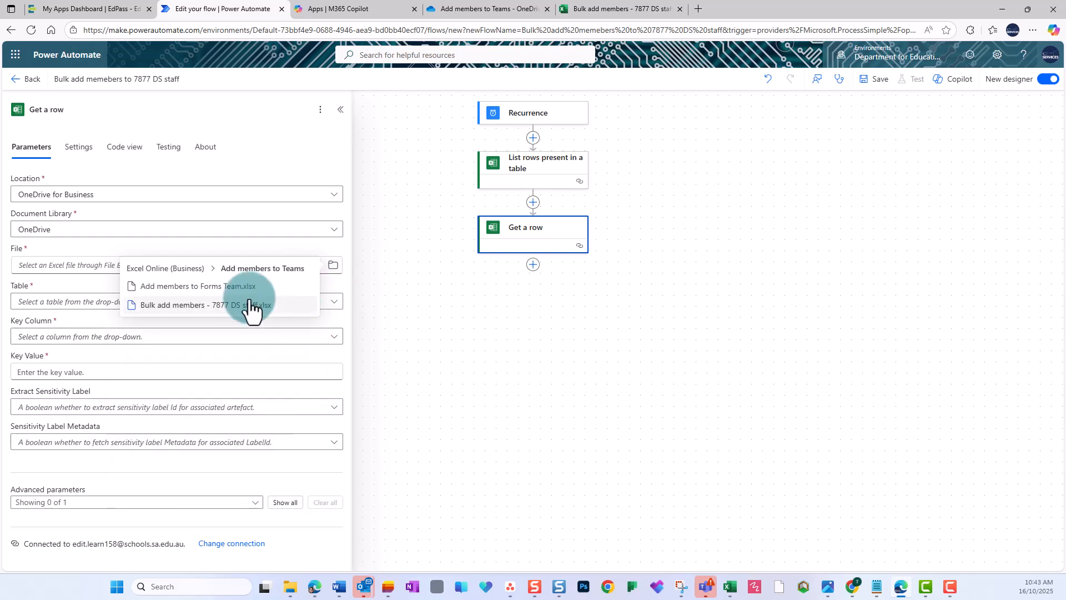
{"action": "left_click", "coordinate": [240, 305]}
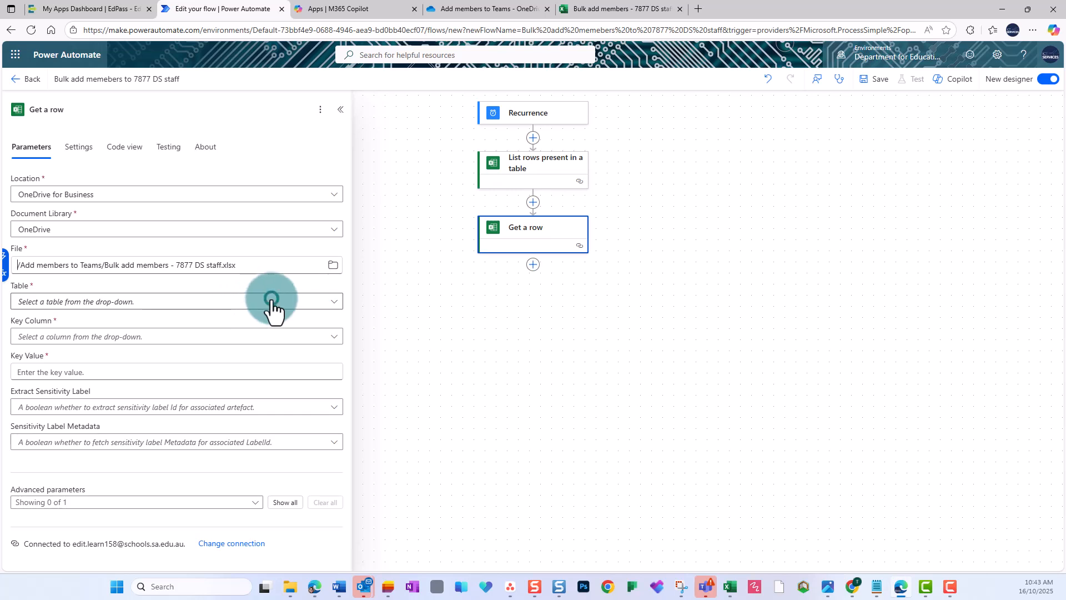
{"action": "left_click", "coordinate": [242, 305]}
{"action": "left_click", "coordinate": [172, 320]}
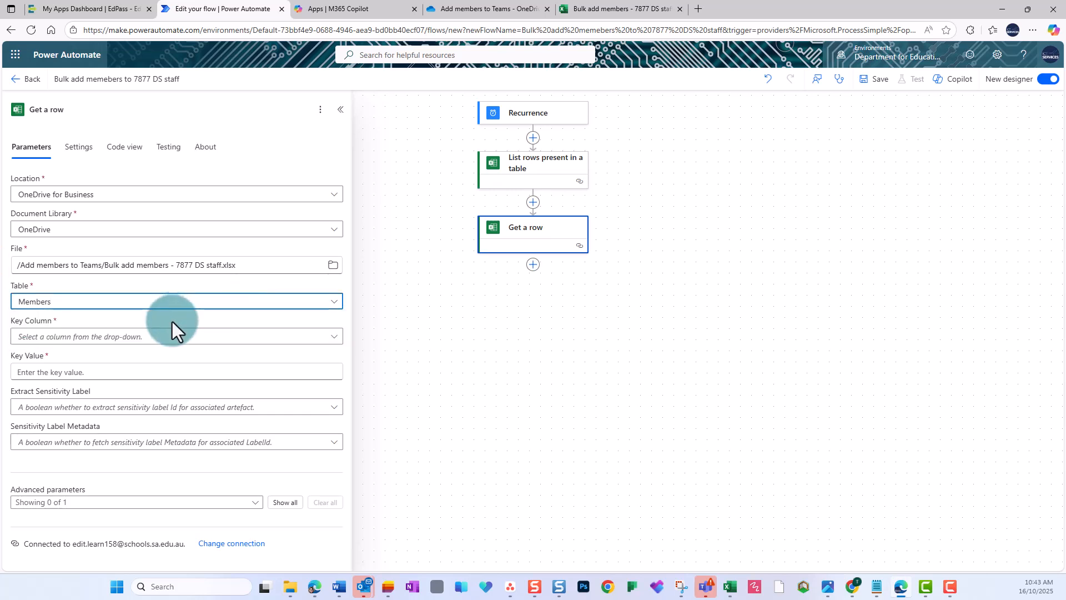
Step: Set the Get a row key column to Email and its key value to the Email dynamic content from the list rows action
{"action": "left_click", "coordinate": [231, 337]}
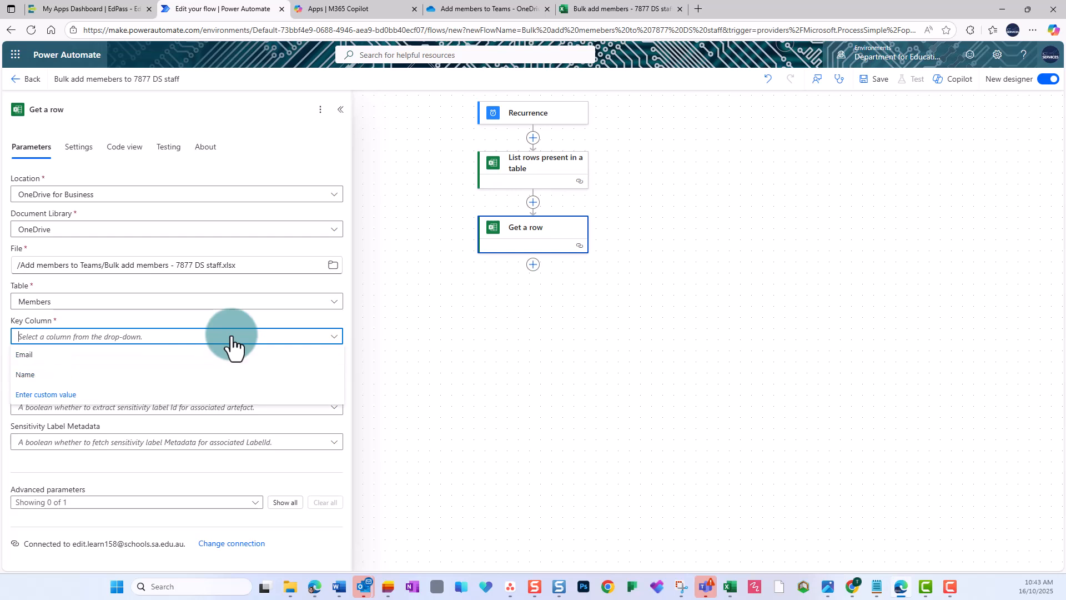
{"action": "left_click", "coordinate": [75, 355]}
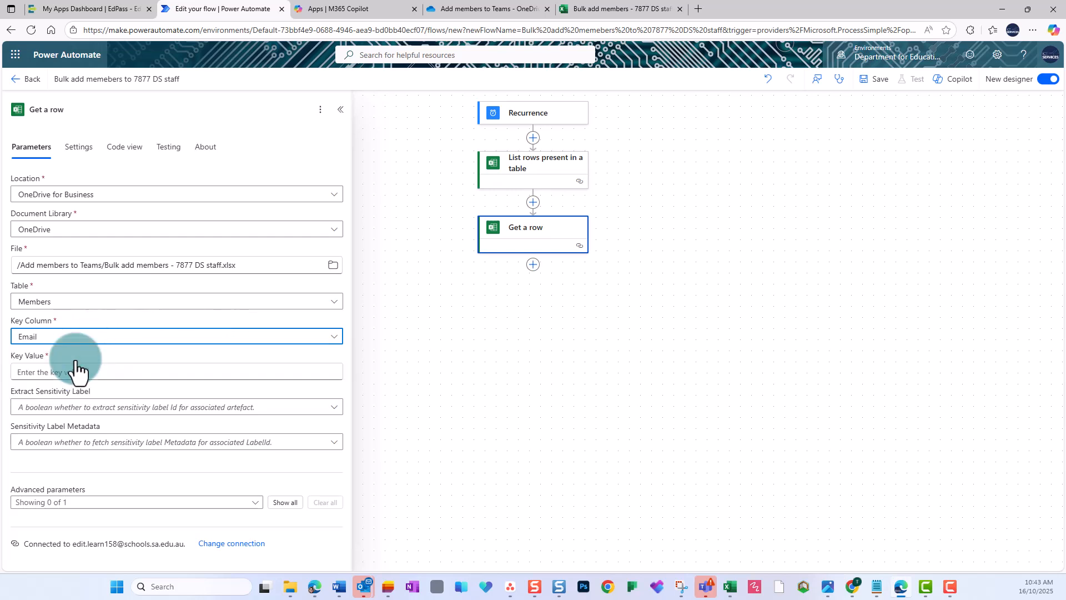
{"action": "left_click", "coordinate": [145, 372]}
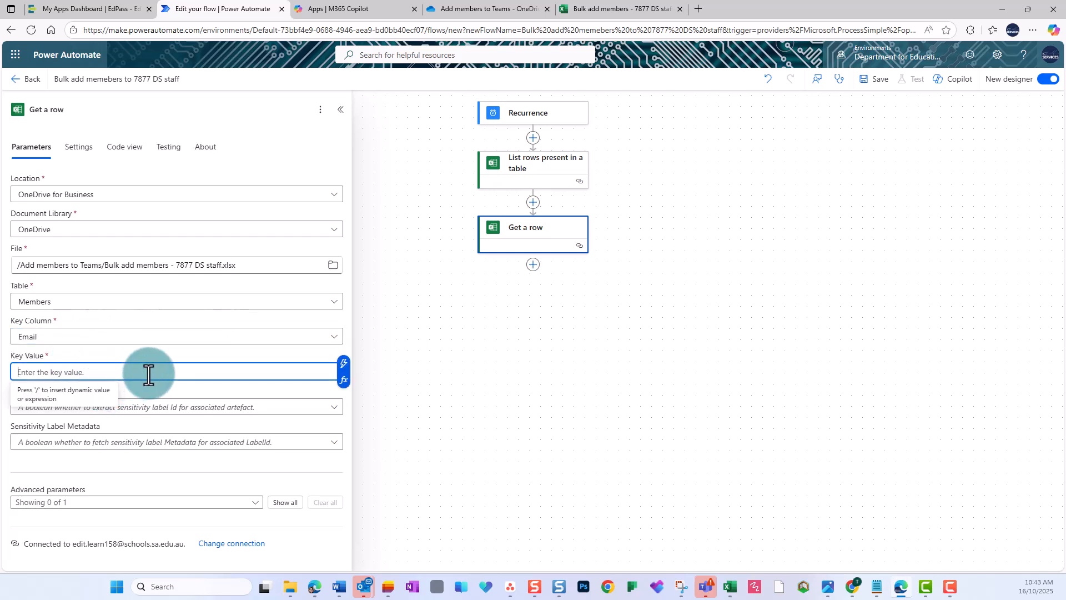
{"action": "left_click", "coordinate": [343, 363]}
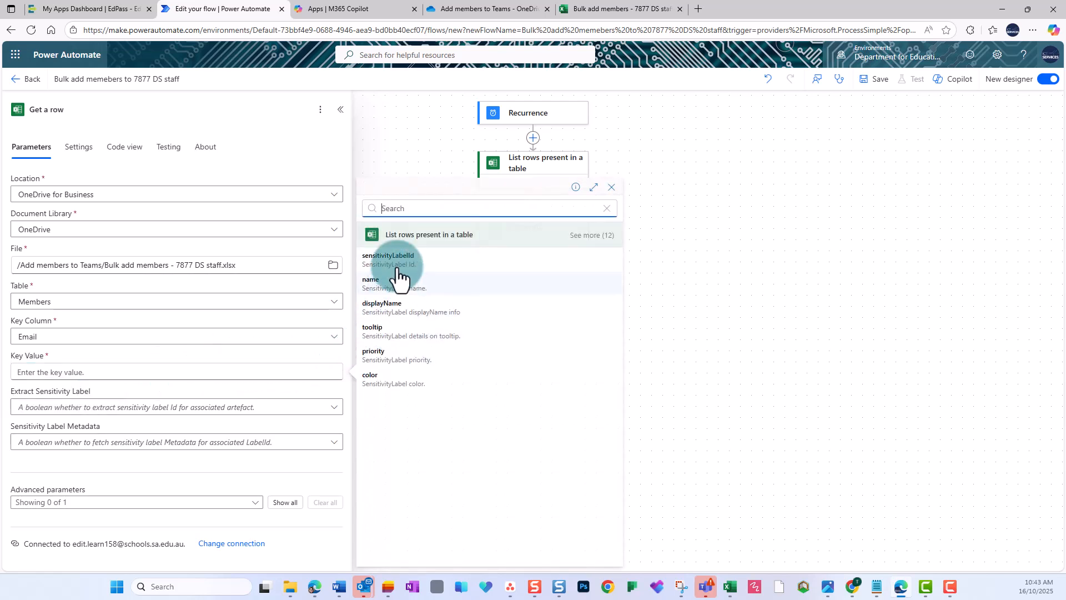
{"action": "left_click", "coordinate": [593, 239]}
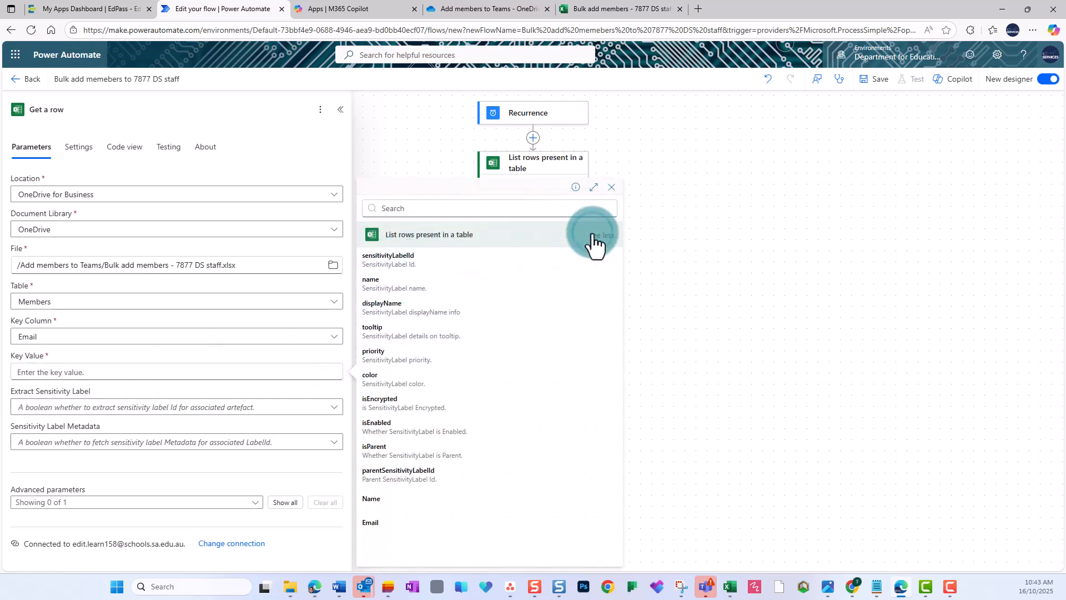
{"action": "left_click", "coordinate": [369, 523]}
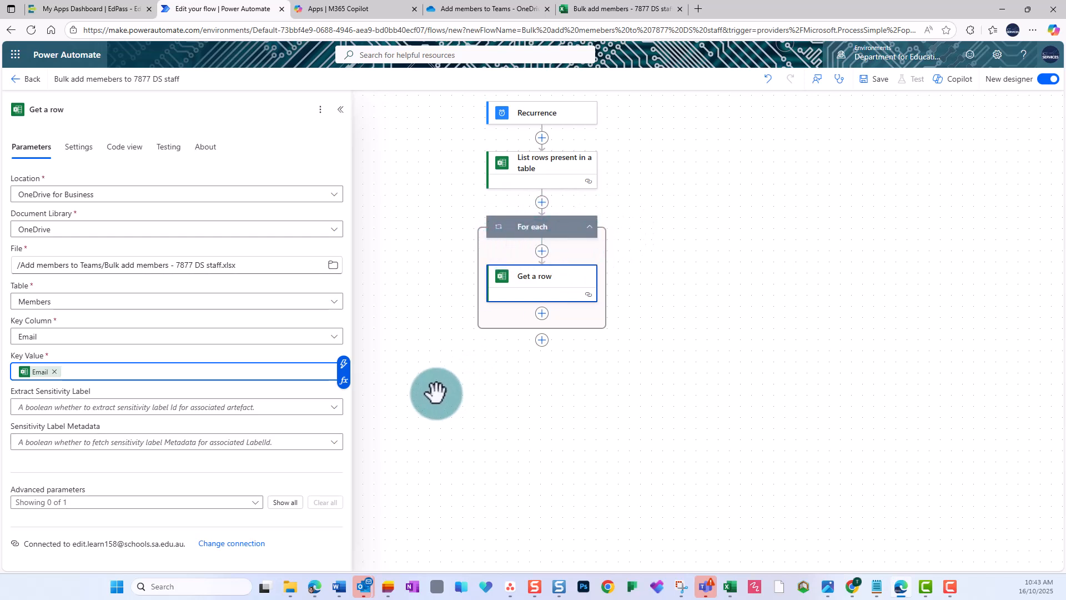
Step: Add a Microsoft Teams Add a member to a team action after Get a row inside the For each loop
{"action": "left_click", "coordinate": [542, 314]}
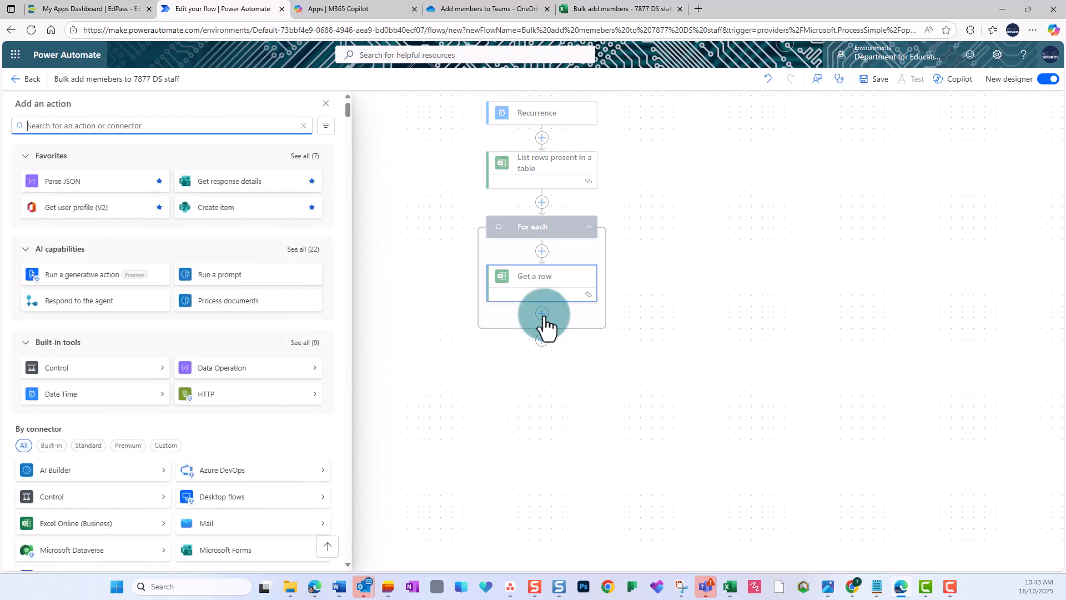
{"action": "type", "text": "Teams"}
{"action": "left_click", "coordinate": [313, 178]}
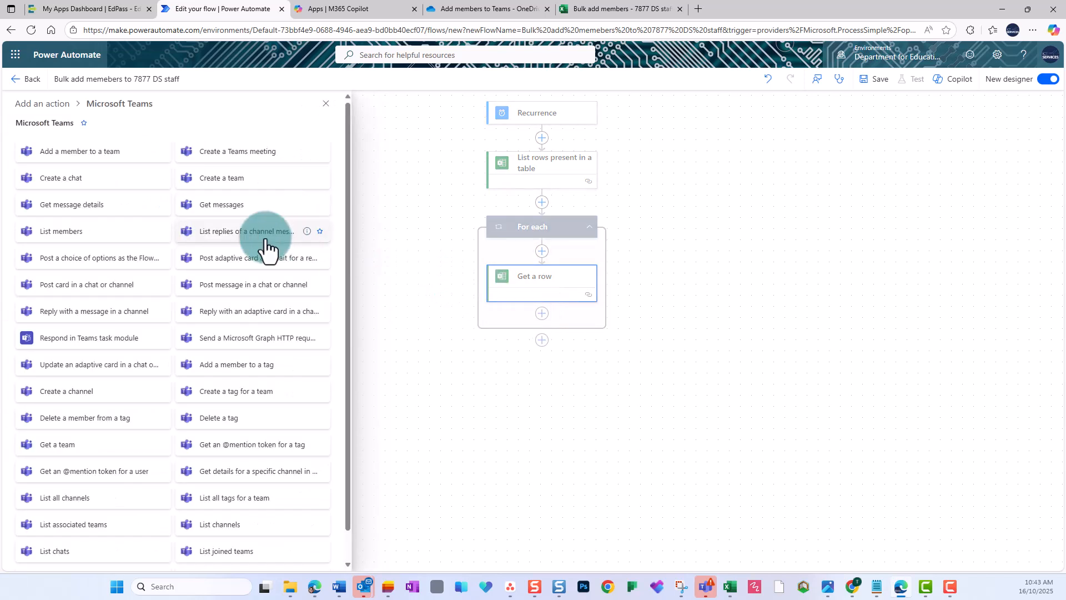
{"action": "left_click", "coordinate": [113, 152]}
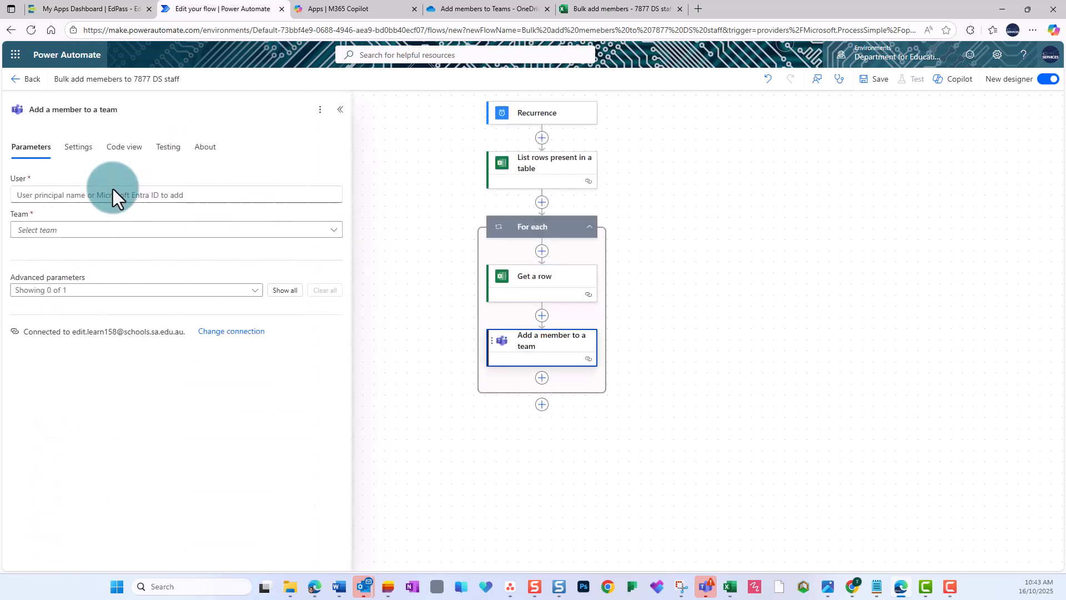
Step: Set the action's User to the Email dynamic content from Get a row and its Team to 7877 DS staff
{"action": "left_click", "coordinate": [143, 193]}
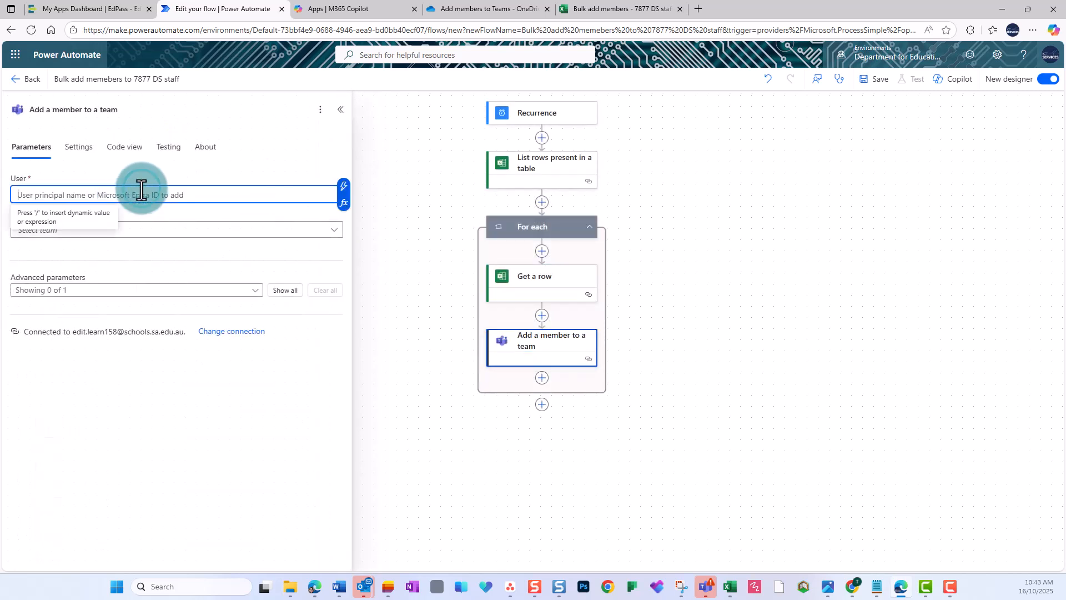
{"action": "left_click", "coordinate": [344, 190]}
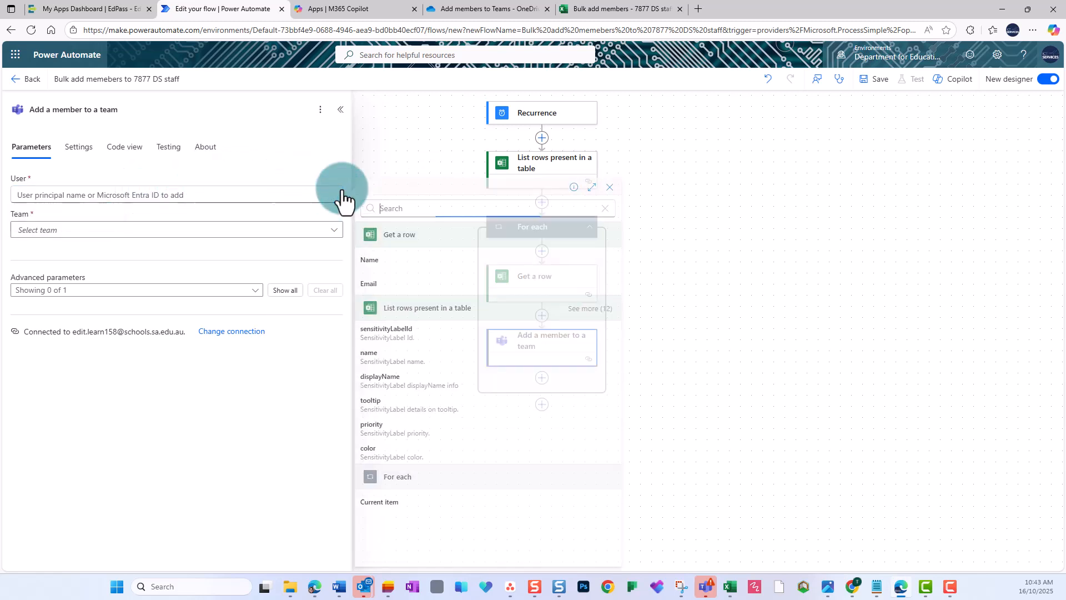
{"action": "left_click", "coordinate": [369, 286]}
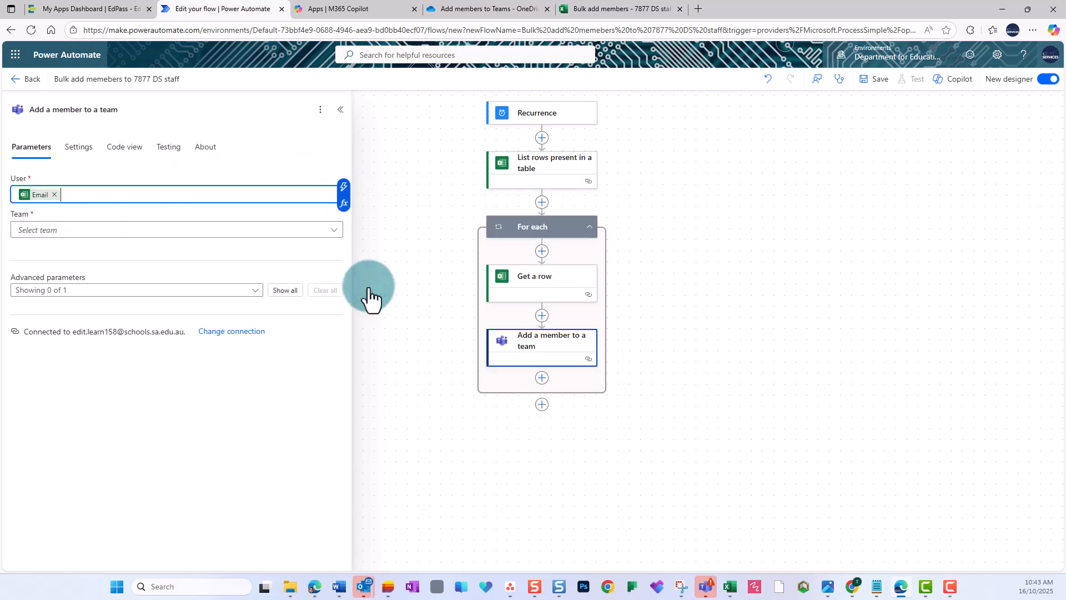
{"action": "left_click", "coordinate": [187, 234]}
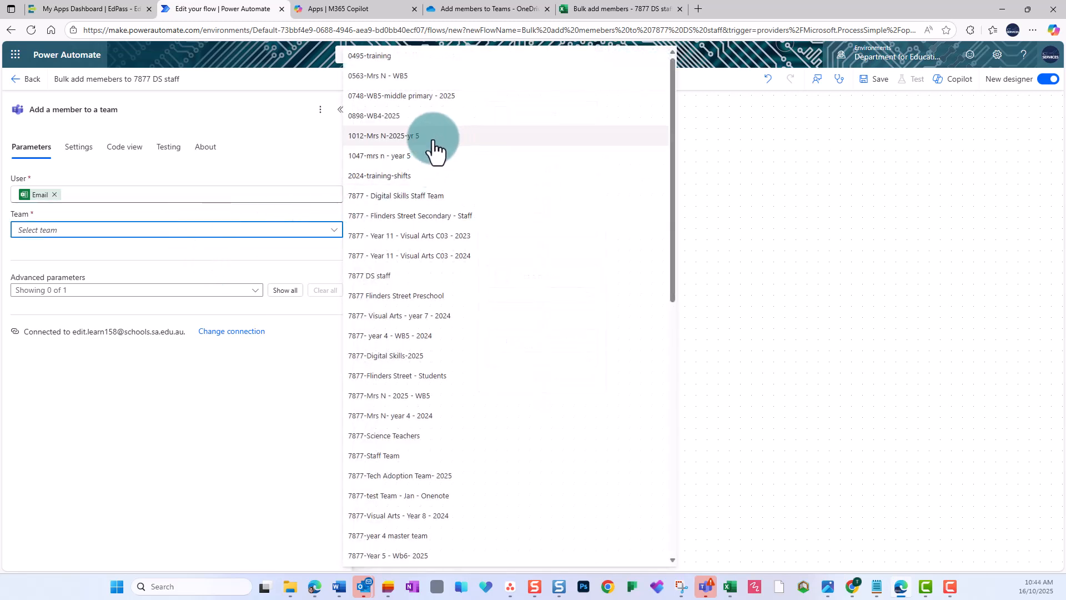
{"action": "left_click", "coordinate": [388, 276]}
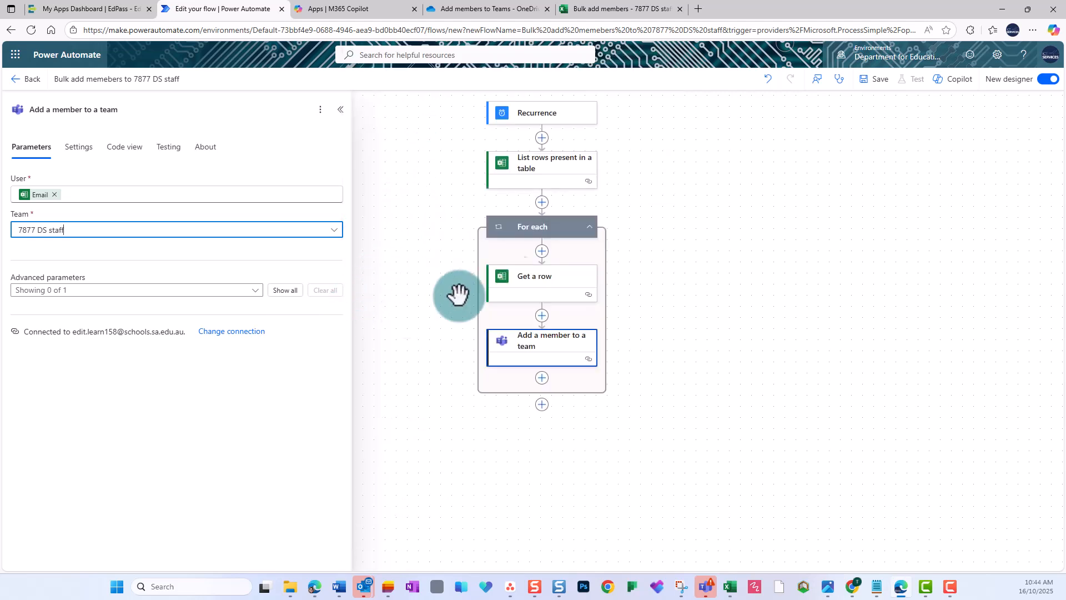
Step: Save the flow and test it manually by running it
{"action": "left_click", "coordinate": [872, 84]}
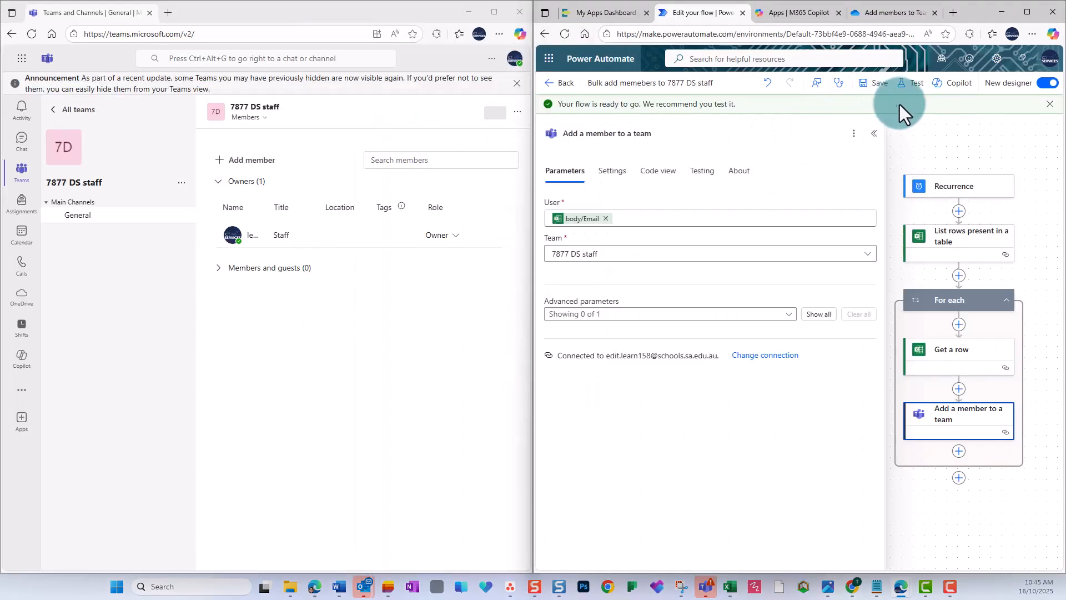
{"action": "left_click", "coordinate": [222, 269]}
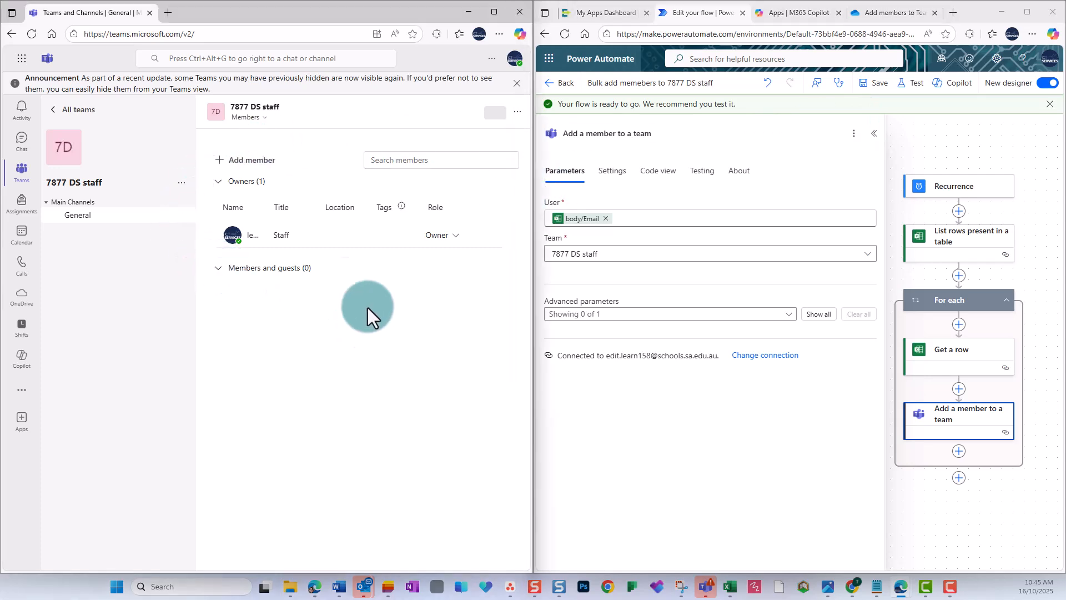
{"action": "left_click", "coordinate": [907, 86]}
{"action": "left_click", "coordinate": [891, 118]}
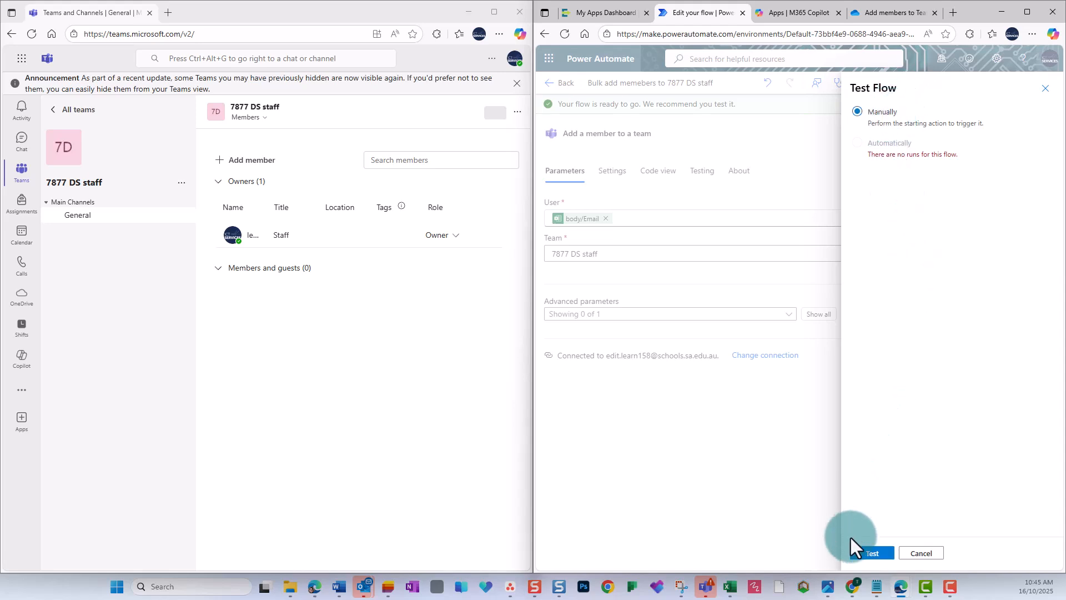
{"action": "left_click", "coordinate": [859, 552]}
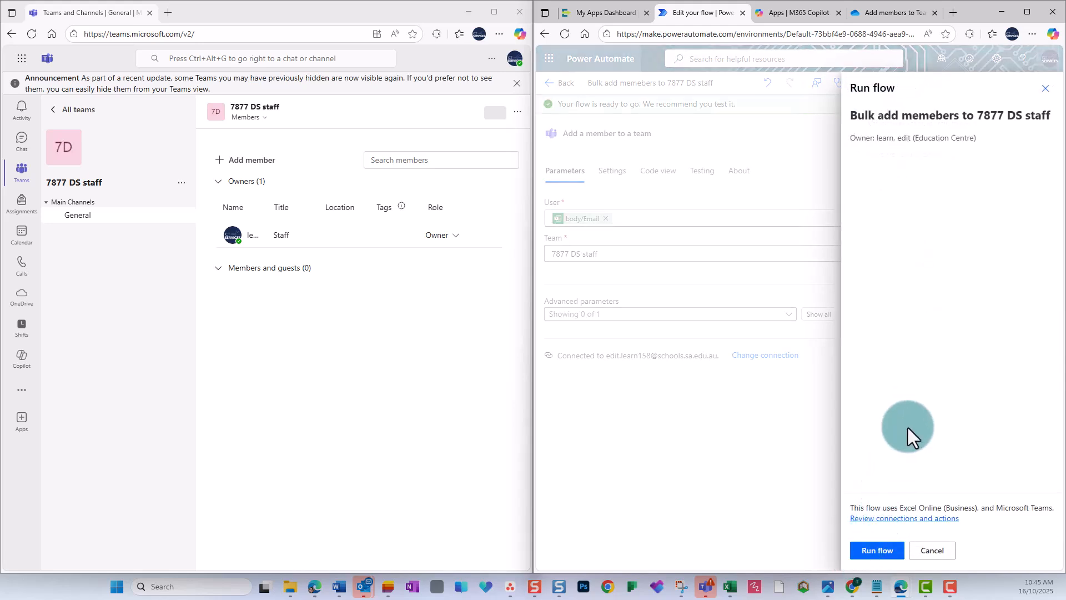
{"action": "left_click", "coordinate": [875, 550]}
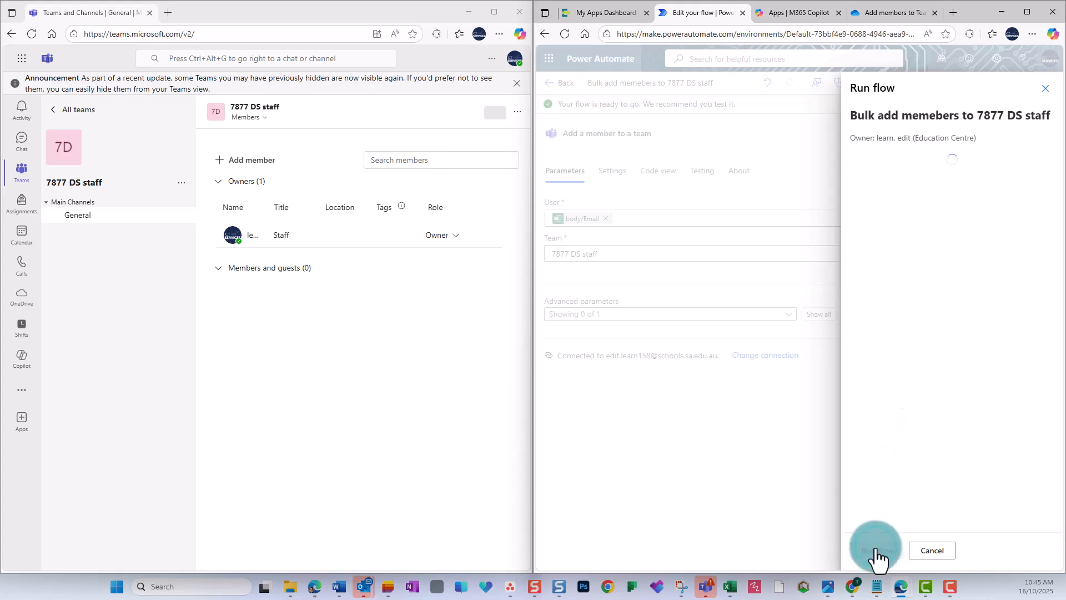
{"action": "left_click", "coordinate": [872, 551]}
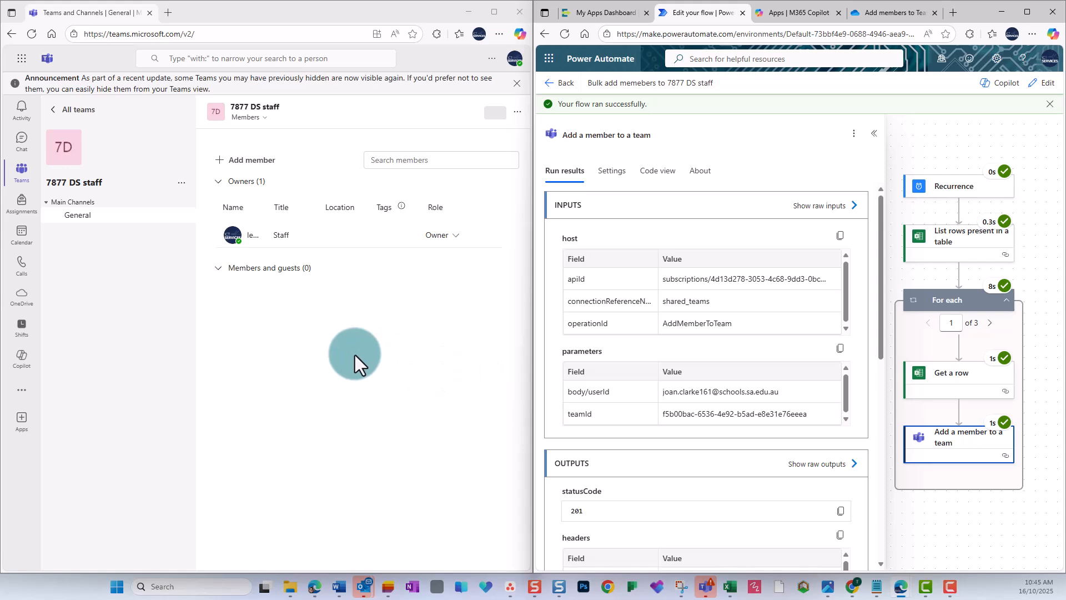
Step: Open the 7877 DS staff team's member list in Teams to check who was added
{"action": "left_click", "coordinate": [32, 34]}
{"action": "left_click", "coordinate": [182, 158]}
{"action": "left_click", "coordinate": [170, 176]}
{"action": "left_click", "coordinate": [264, 99]}
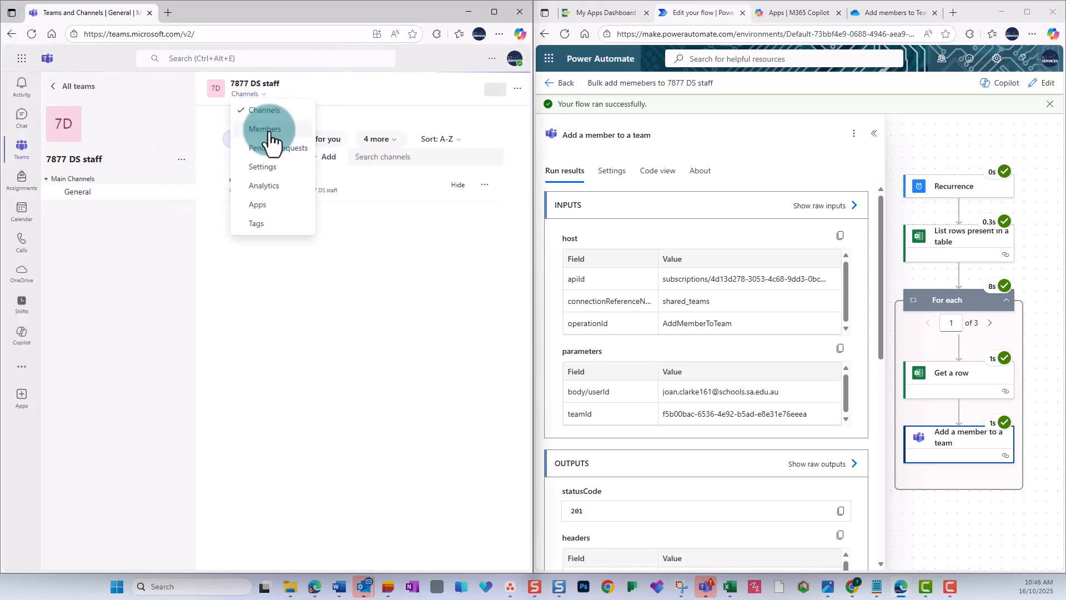
{"action": "left_click", "coordinate": [274, 145]}
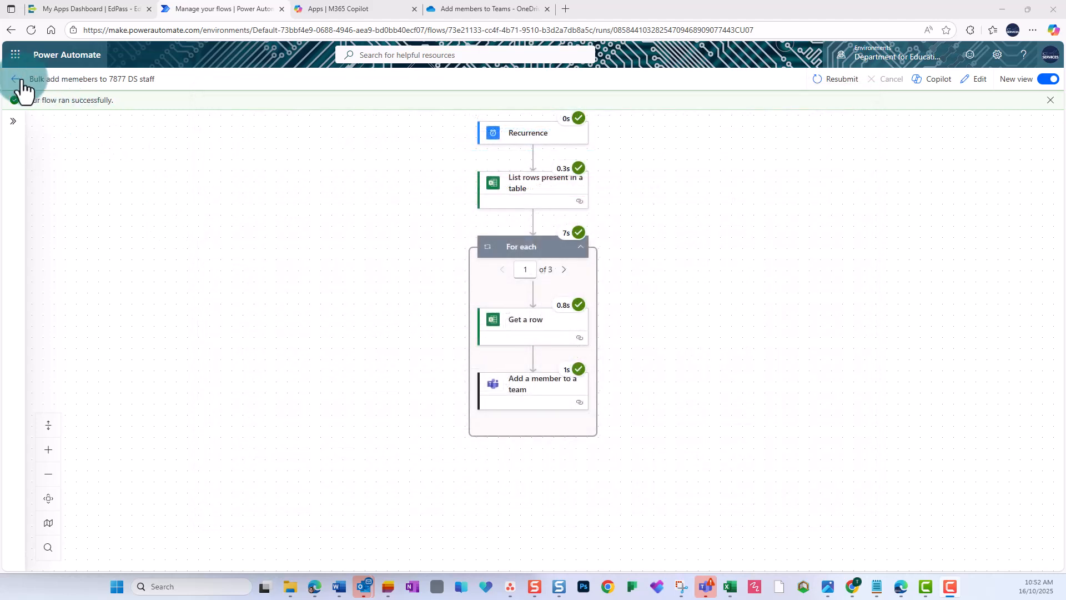
Step: Turn off the scheduled flow from its details page
{"action": "left_click", "coordinate": [17, 78]}
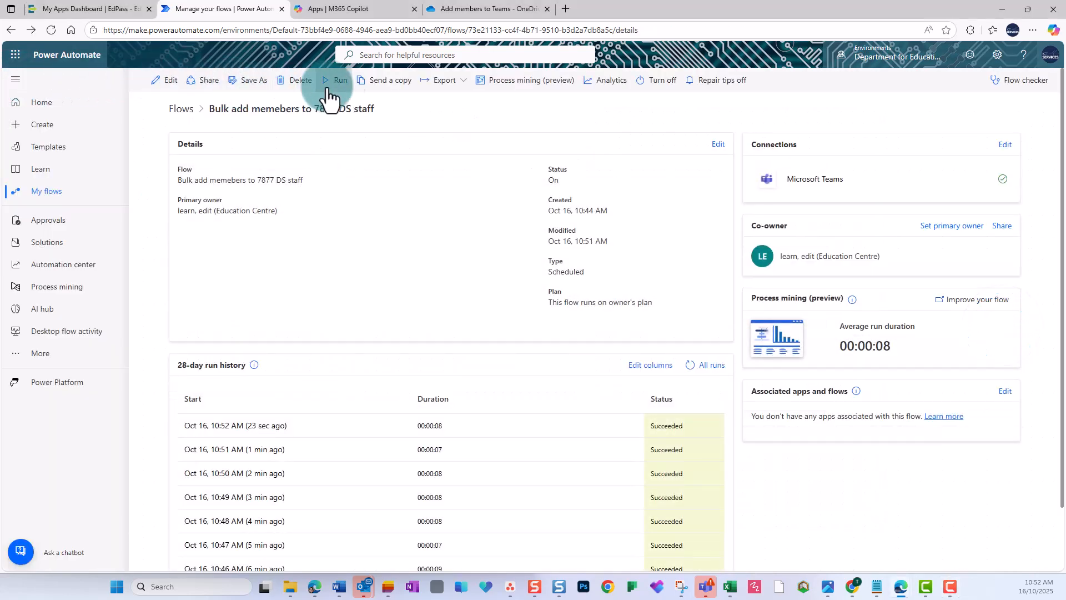
{"action": "left_click", "coordinate": [644, 82]}
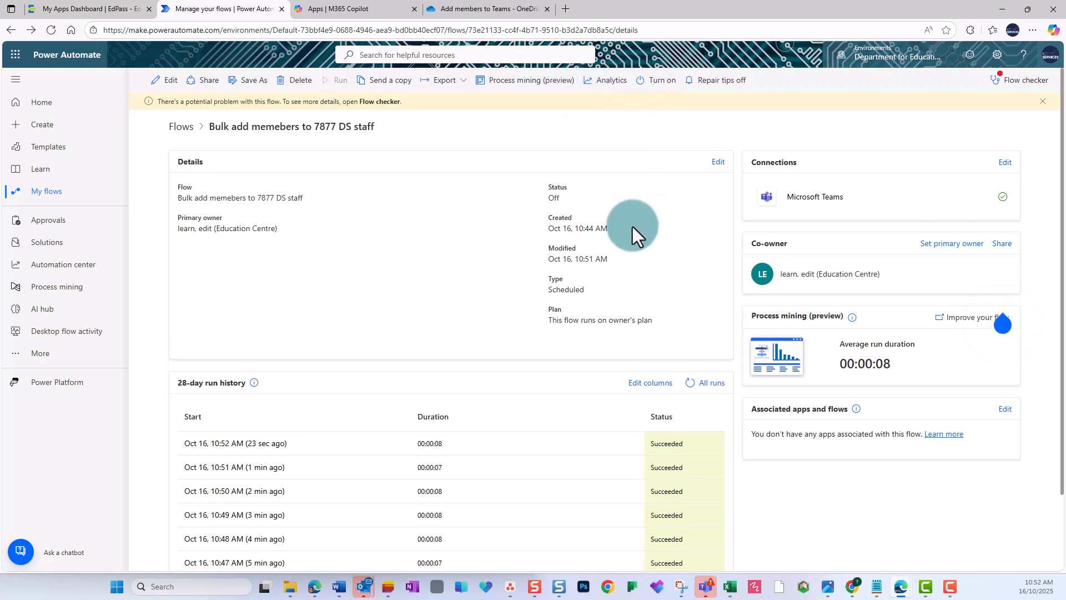